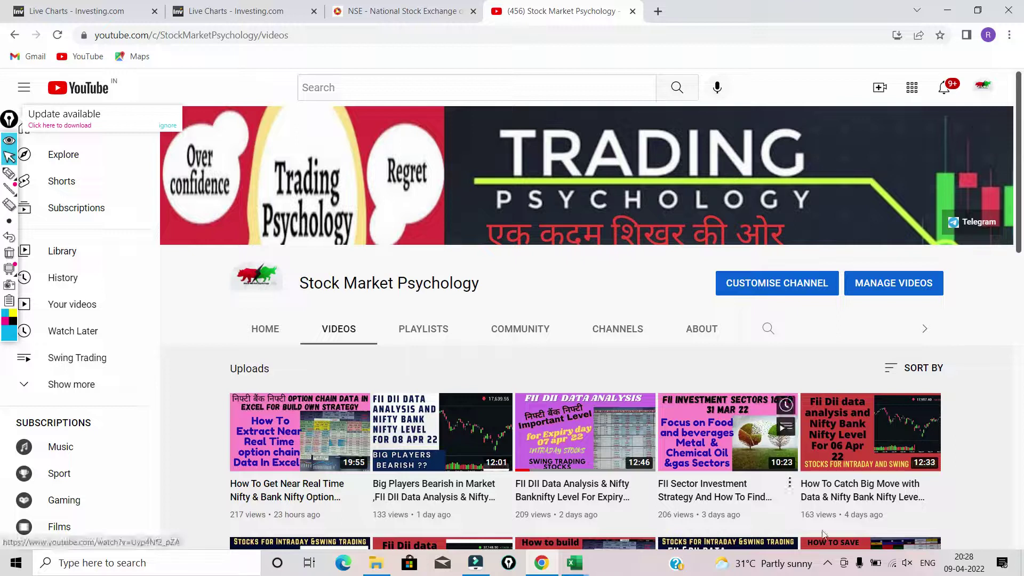
Bring up the Nifty 50 live chart
{"action": "left_click", "coordinate": [827, 564]}
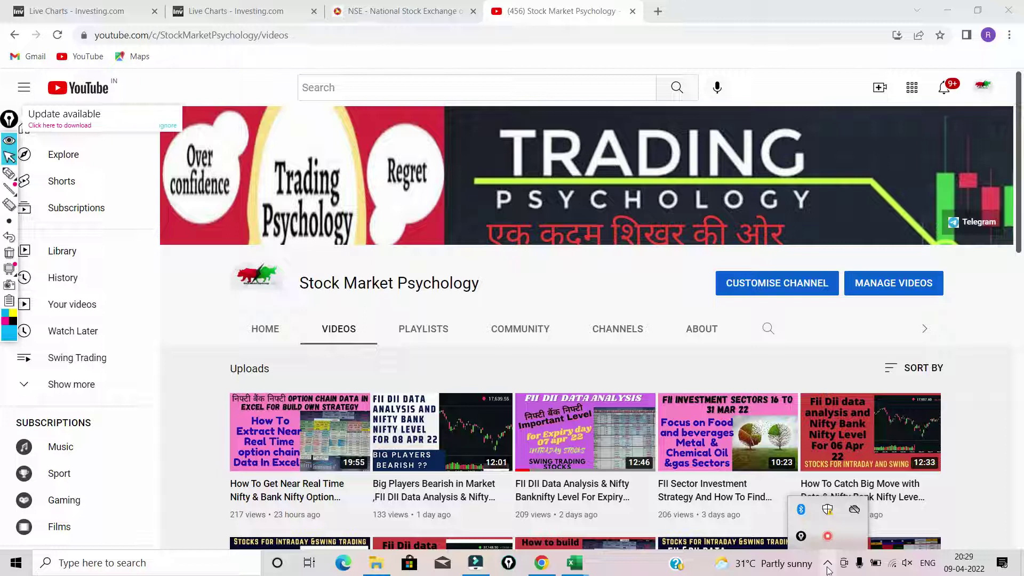
{"action": "left_click", "coordinate": [598, 272]}
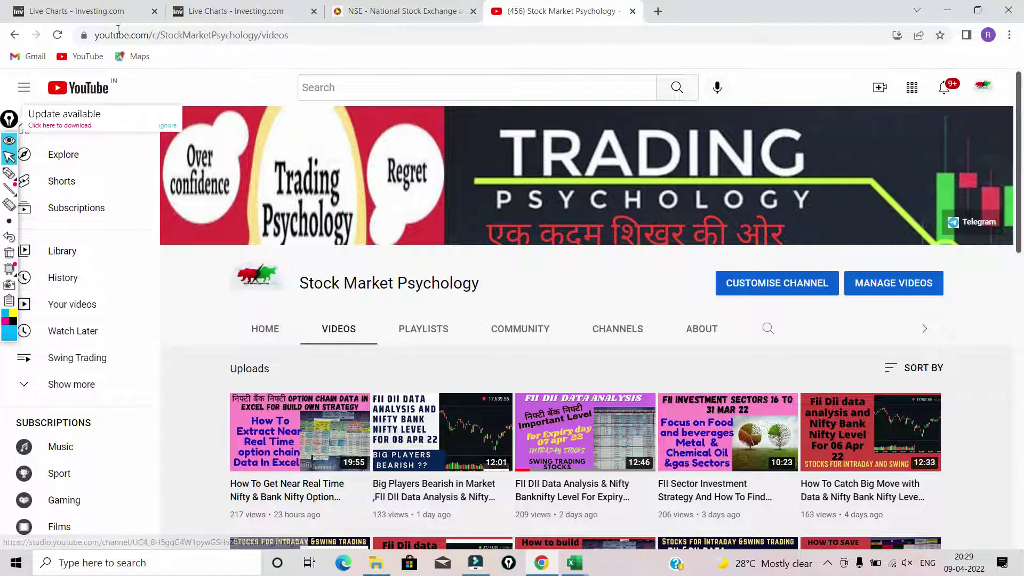
{"action": "left_click", "coordinate": [92, 11]}
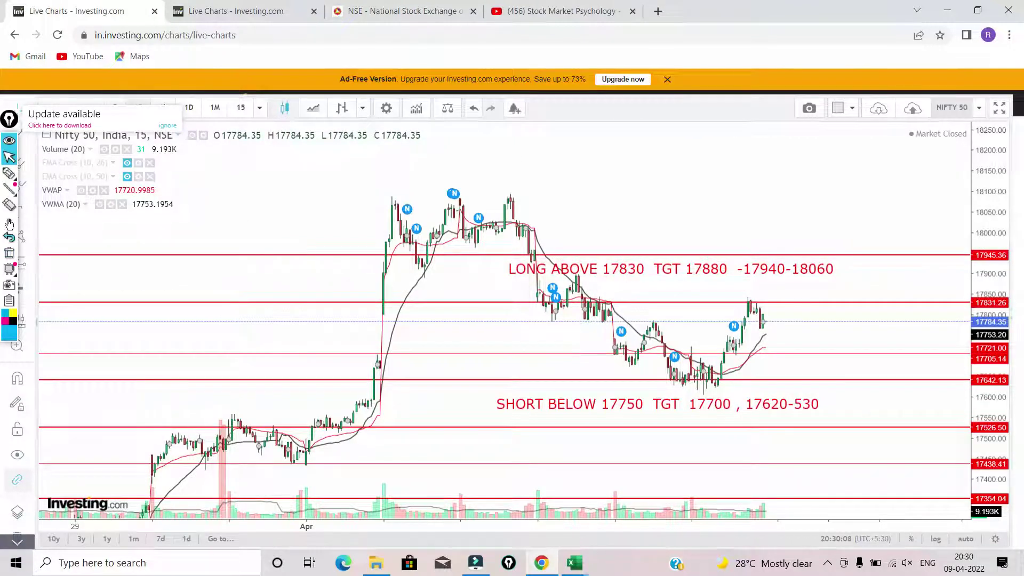
Highlight the 17831 resistance line and its earlier touches in blue
{"action": "left_click", "coordinate": [8, 177]}
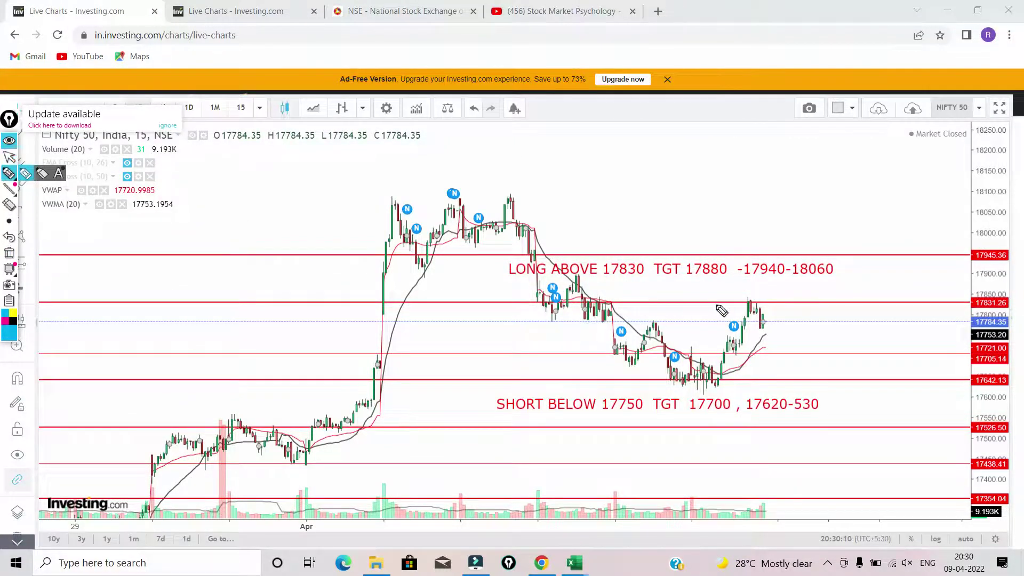
{"action": "left_click_drag", "start_coordinate": [716, 301], "coordinate": [790, 301]}
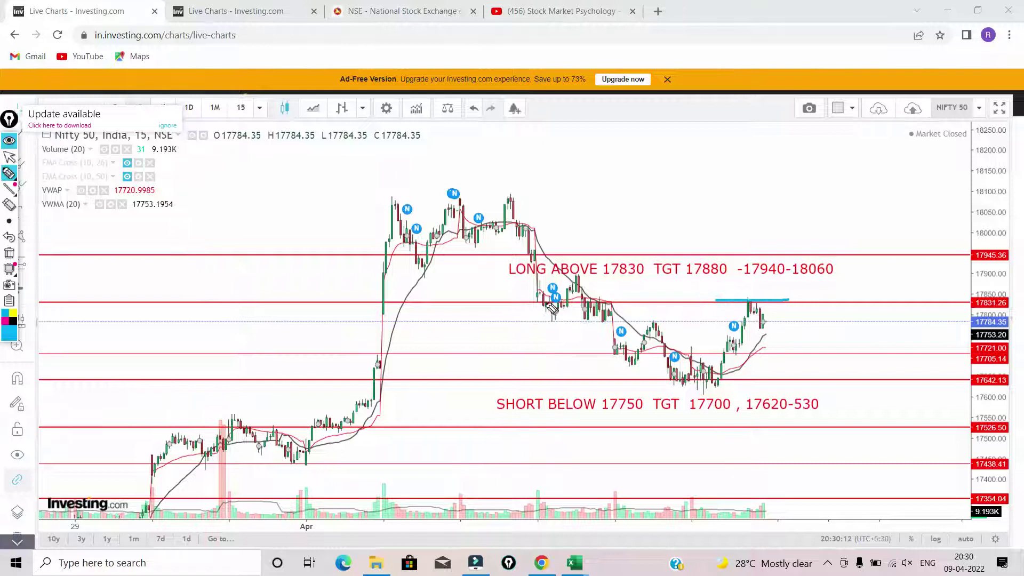
{"action": "left_click_drag", "start_coordinate": [545, 303], "coordinate": [622, 302]}
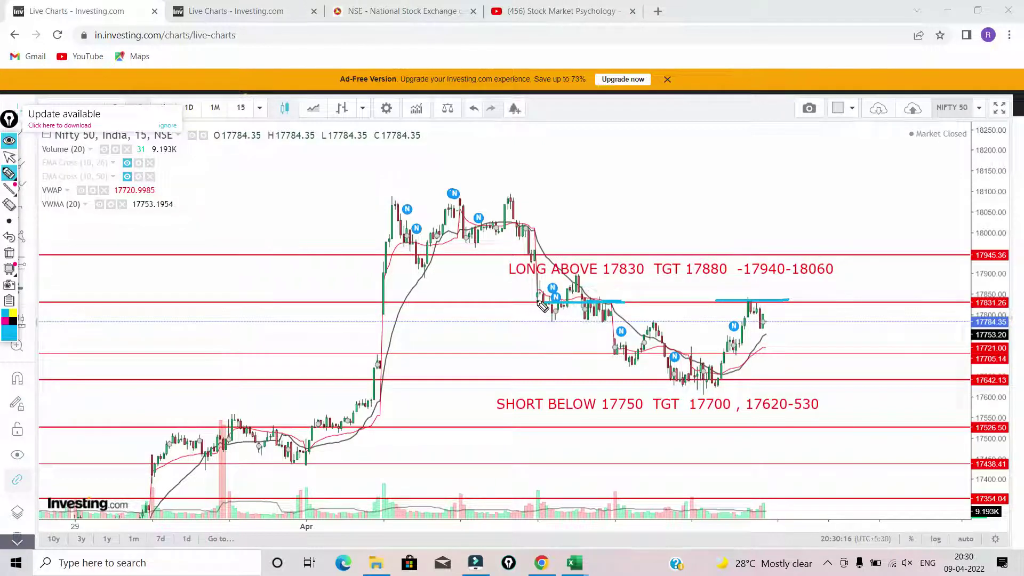
{"action": "left_click_drag", "start_coordinate": [535, 302], "coordinate": [629, 303]}
{"action": "left_click_drag", "start_coordinate": [716, 300], "coordinate": [827, 300]}
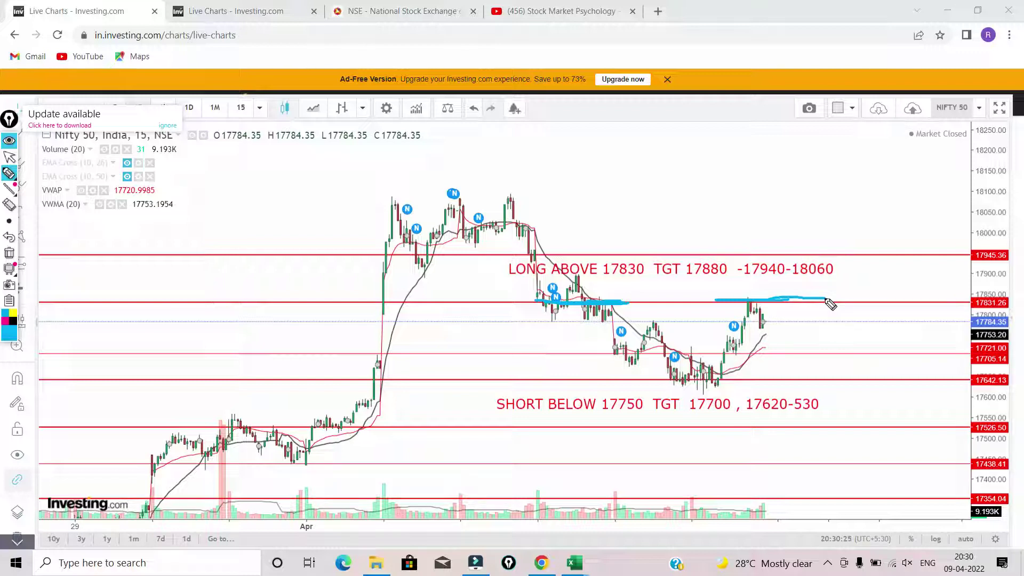
{"action": "left_click_drag", "start_coordinate": [734, 297], "coordinate": [724, 311]}
{"action": "left_click_drag", "start_coordinate": [807, 306], "coordinate": [844, 305]}
Mark the 17880 target, the LONG ABOVE note and the earlier peaks near 18050
{"action": "left_click_drag", "start_coordinate": [689, 275], "coordinate": [731, 248]}
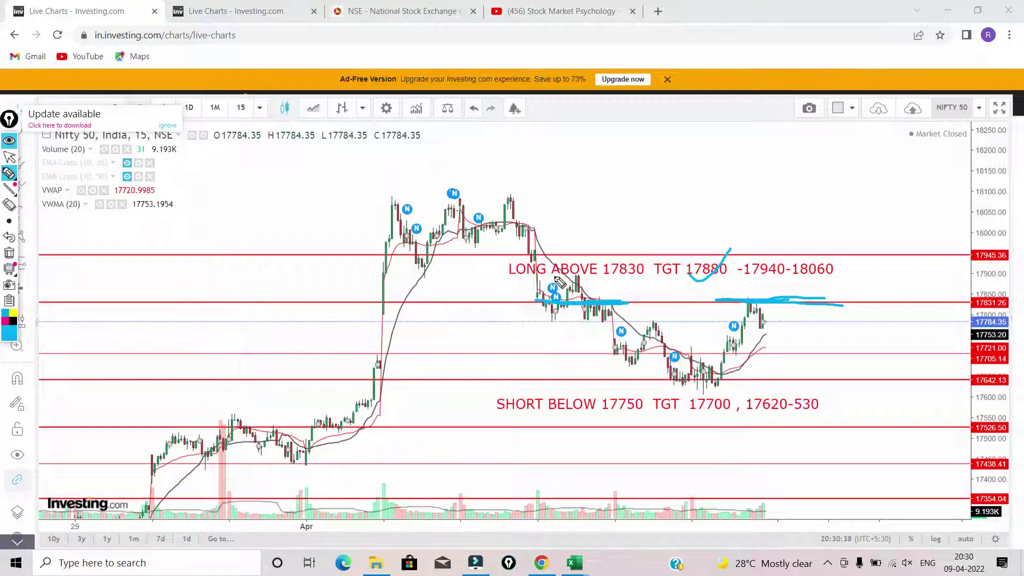
{"action": "mouse_move", "coordinate": [562, 281]}
{"action": "left_mouse_down"}
{"action": "mouse_move", "coordinate": [574, 273]}
{"action": "mouse_move", "coordinate": [557, 259]}
{"action": "mouse_move", "coordinate": [515, 260]}
{"action": "left_mouse_up"}
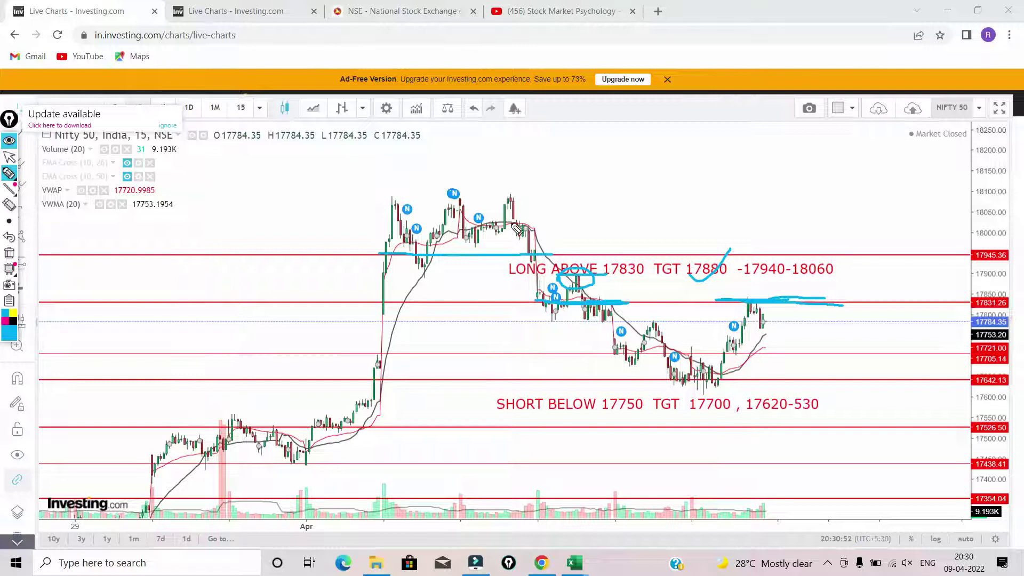
{"action": "left_click_drag", "start_coordinate": [504, 220], "coordinate": [572, 220]}
{"action": "left_click_drag", "start_coordinate": [377, 195], "coordinate": [514, 197]}
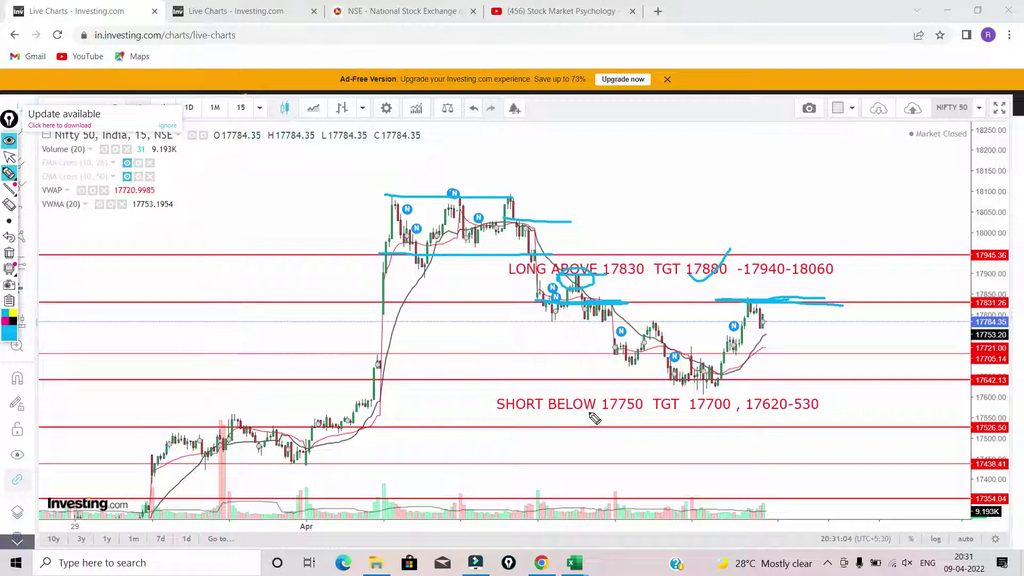
Draw a level line and a rising trendline, and circle the 17620-530 short target
{"action": "left_click_drag", "start_coordinate": [758, 338], "coordinate": [840, 334]}
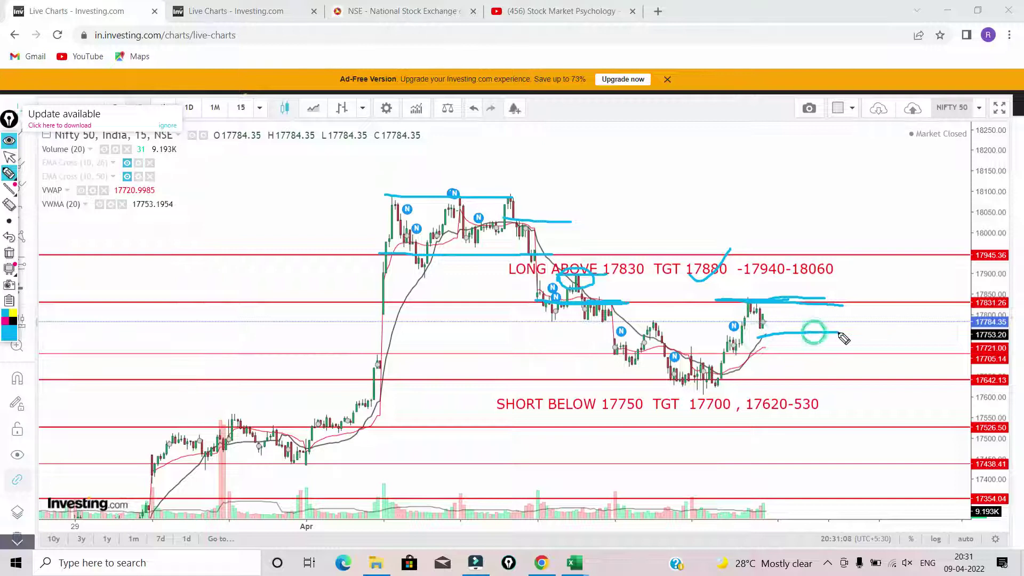
{"action": "left_click_drag", "start_coordinate": [675, 414], "coordinate": [757, 366]}
{"action": "mouse_move", "coordinate": [746, 408]}
{"action": "left_mouse_down"}
{"action": "mouse_move", "coordinate": [796, 383]}
{"action": "mouse_move", "coordinate": [789, 421]}
{"action": "left_mouse_up"}
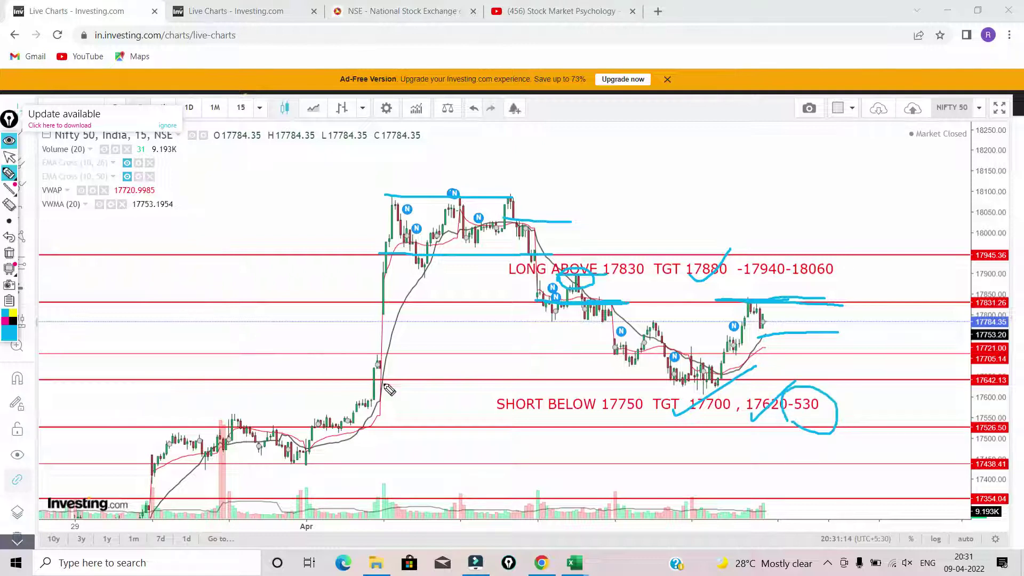
Wipe the blue highlights, sketch a few trial marks, wipe them again and return to the pointer
{"action": "left_click", "coordinate": [9, 259]}
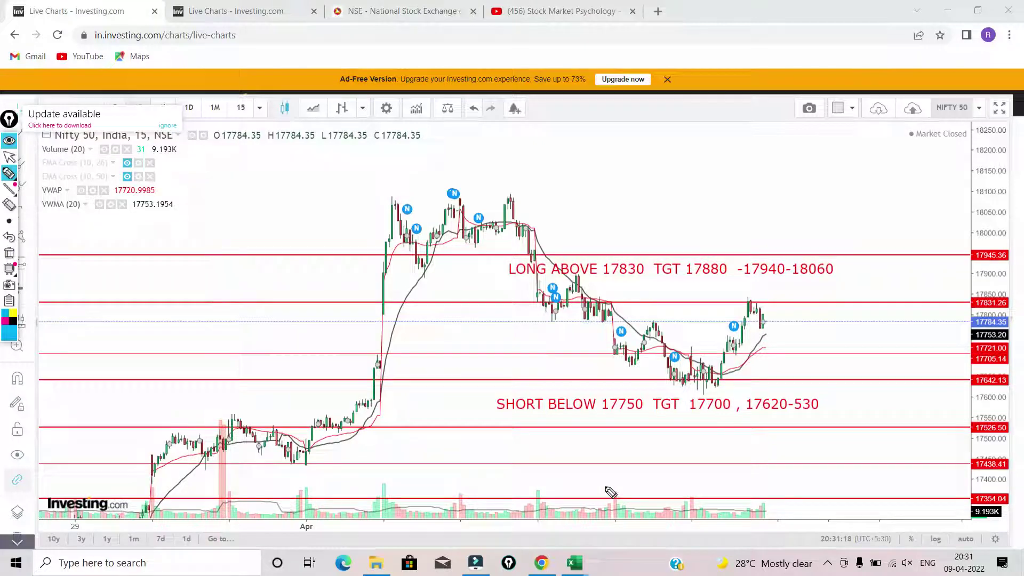
{"action": "left_click_drag", "start_coordinate": [737, 500], "coordinate": [771, 513]}
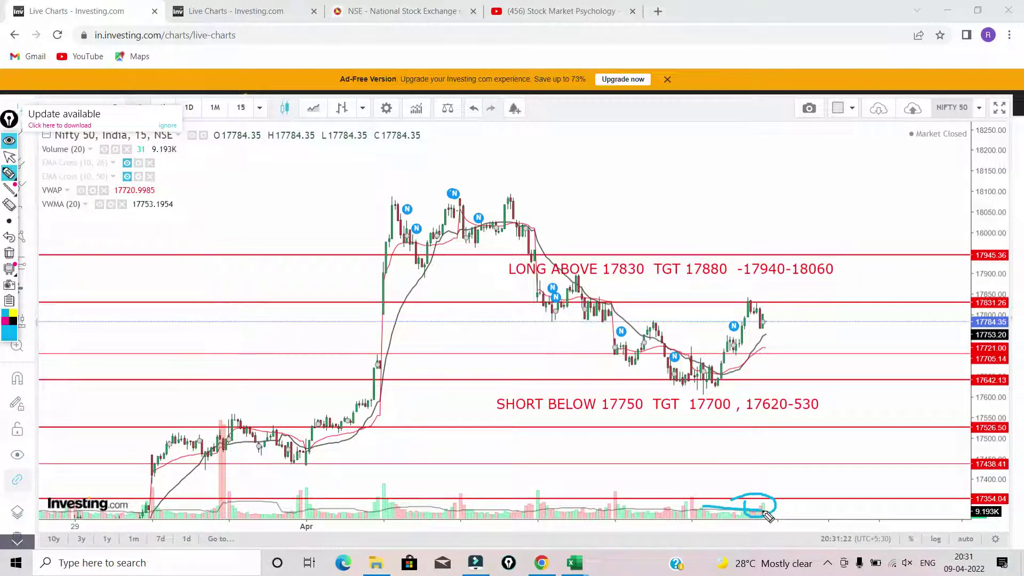
{"action": "mouse_move", "coordinate": [765, 333]}
{"action": "left_mouse_down"}
{"action": "mouse_move", "coordinate": [787, 333]}
{"action": "mouse_move", "coordinate": [815, 300]}
{"action": "left_mouse_up"}
{"action": "left_click_drag", "start_coordinate": [746, 352], "coordinate": [775, 352]}
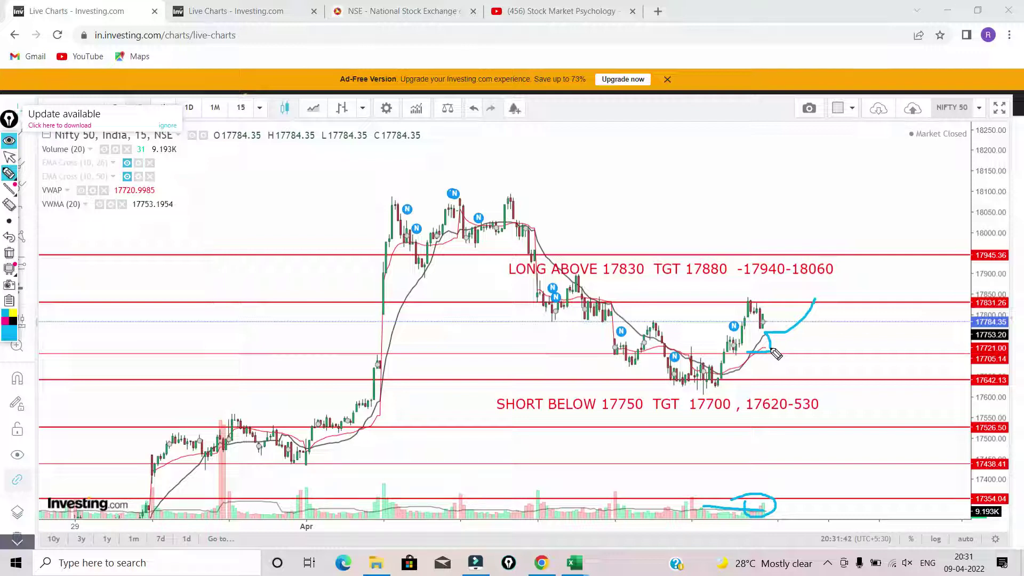
{"action": "left_click", "coordinate": [9, 252]}
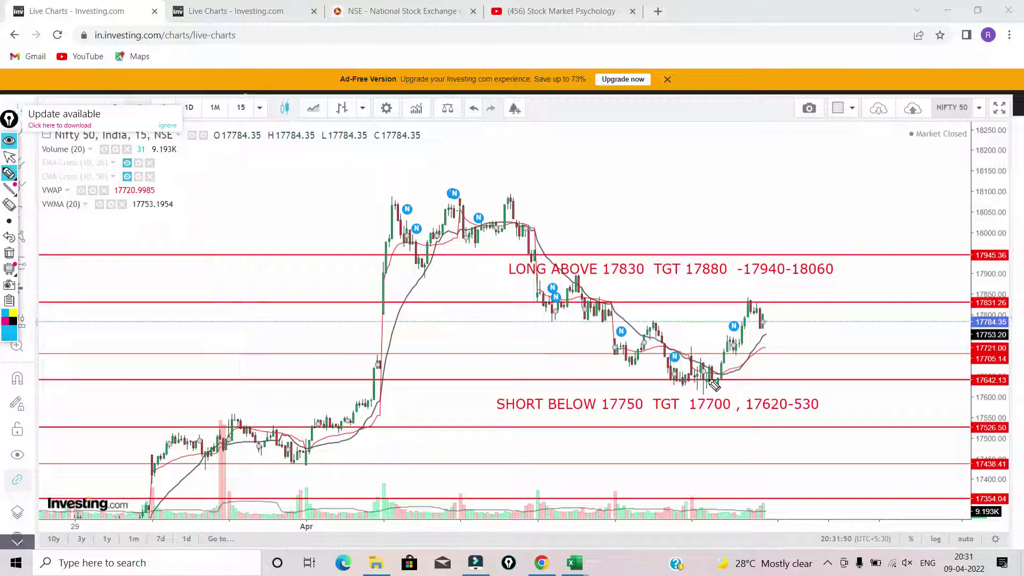
{"action": "left_click", "coordinate": [10, 158]}
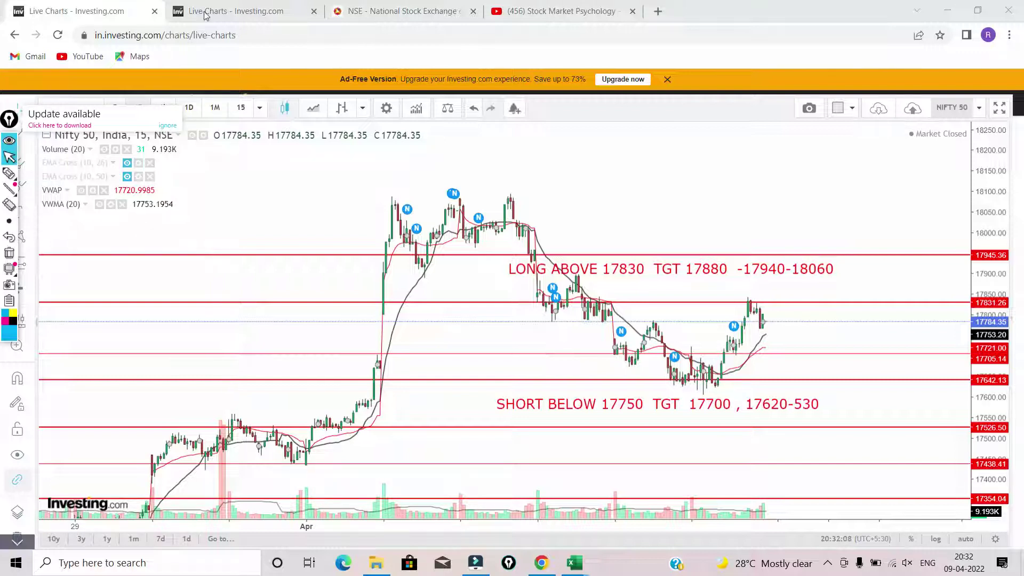
Show the Bank Nifty chart, panned and with a stretched price scale
{"action": "left_click", "coordinate": [233, 11]}
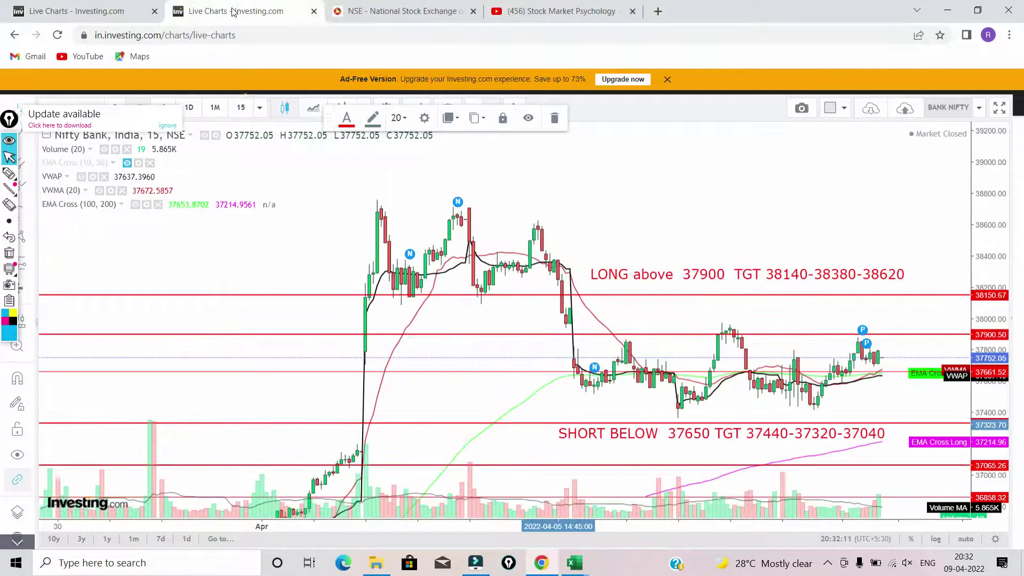
{"action": "left_click_drag", "start_coordinate": [483, 347], "coordinate": [385, 352]}
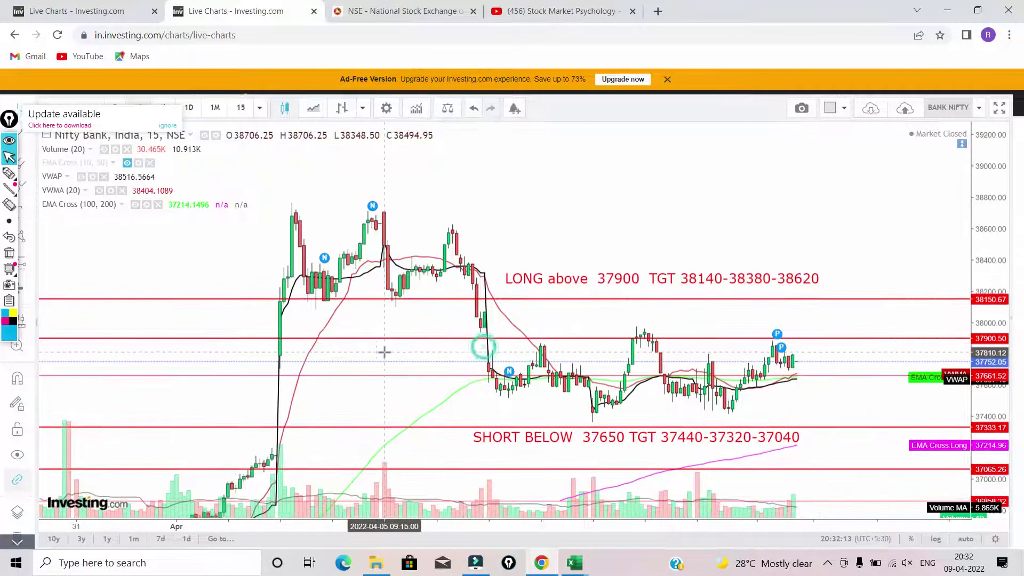
{"action": "left_click_drag", "start_coordinate": [988, 310], "coordinate": [988, 285]}
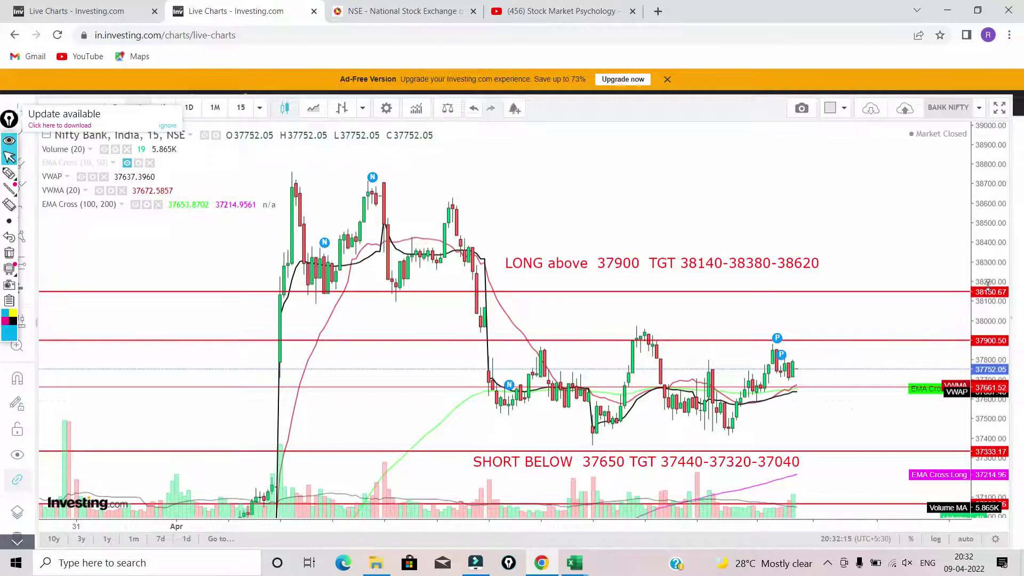
{"action": "left_click_drag", "start_coordinate": [866, 434], "coordinate": [788, 347]}
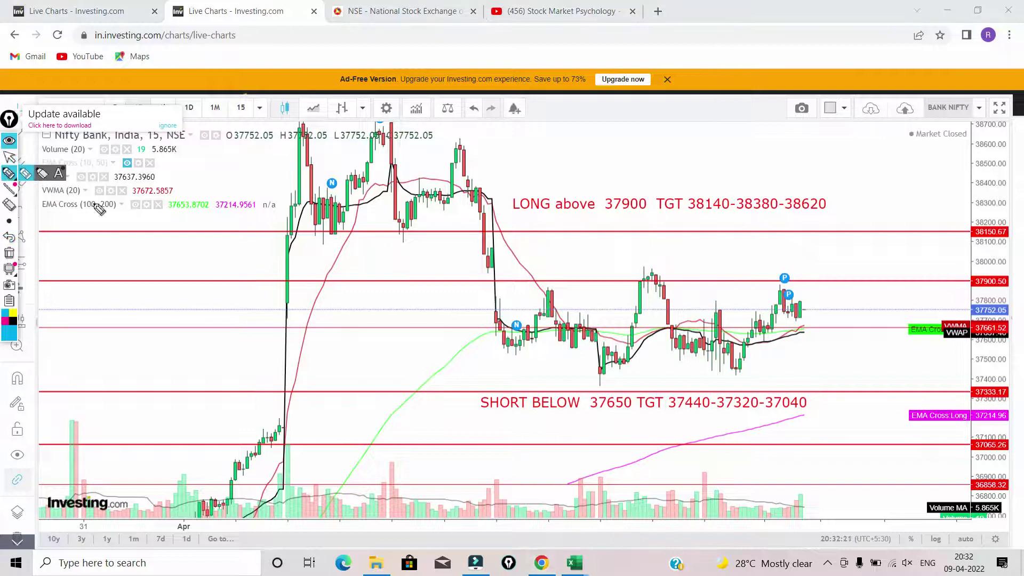
Draw cyan lines along the 37661 support and the 37900 highs
{"action": "left_click", "coordinate": [770, 327]}
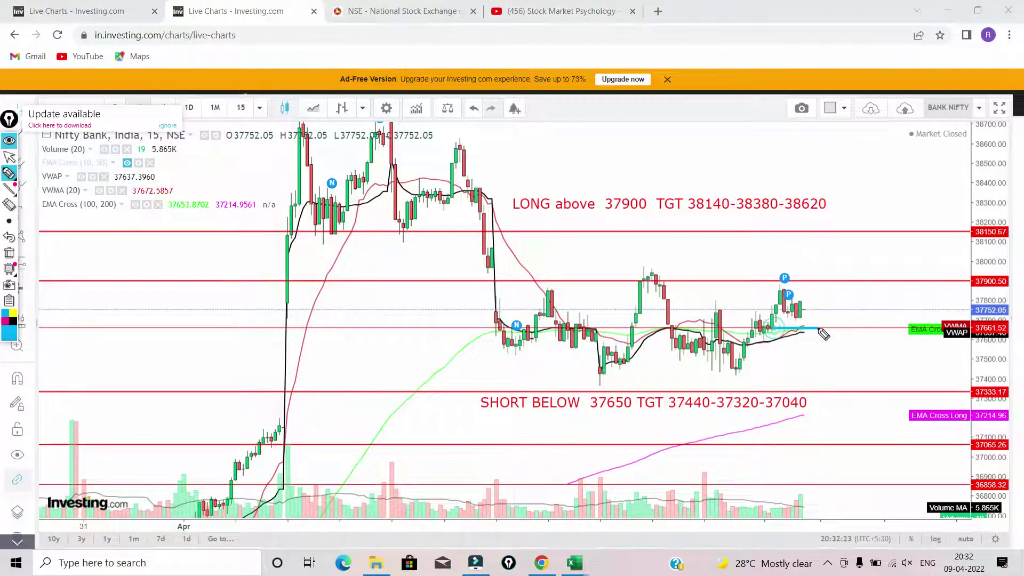
{"action": "left_click", "coordinate": [803, 328]}
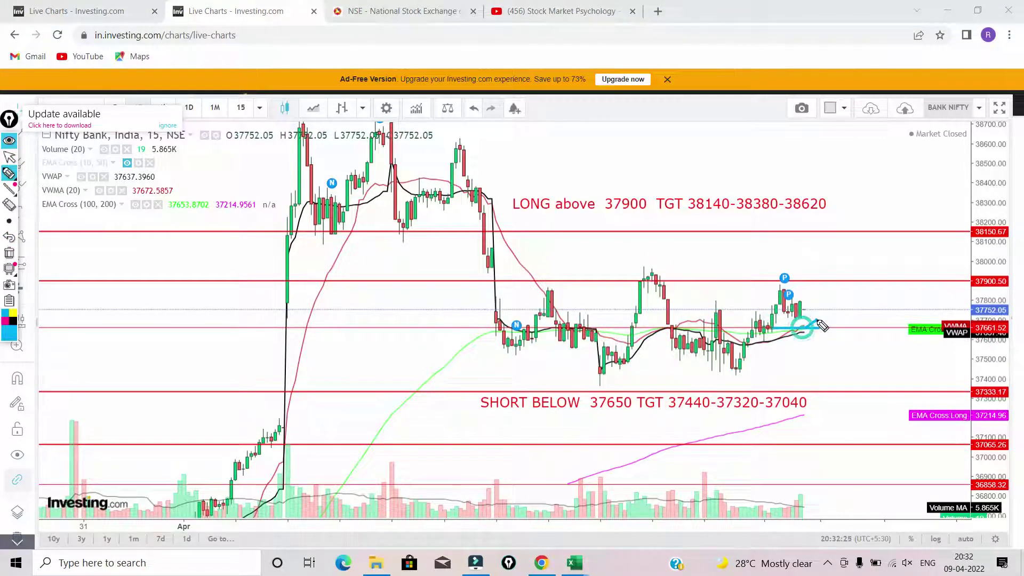
{"action": "left_click", "coordinate": [818, 320]}
{"action": "left_click", "coordinate": [743, 282]}
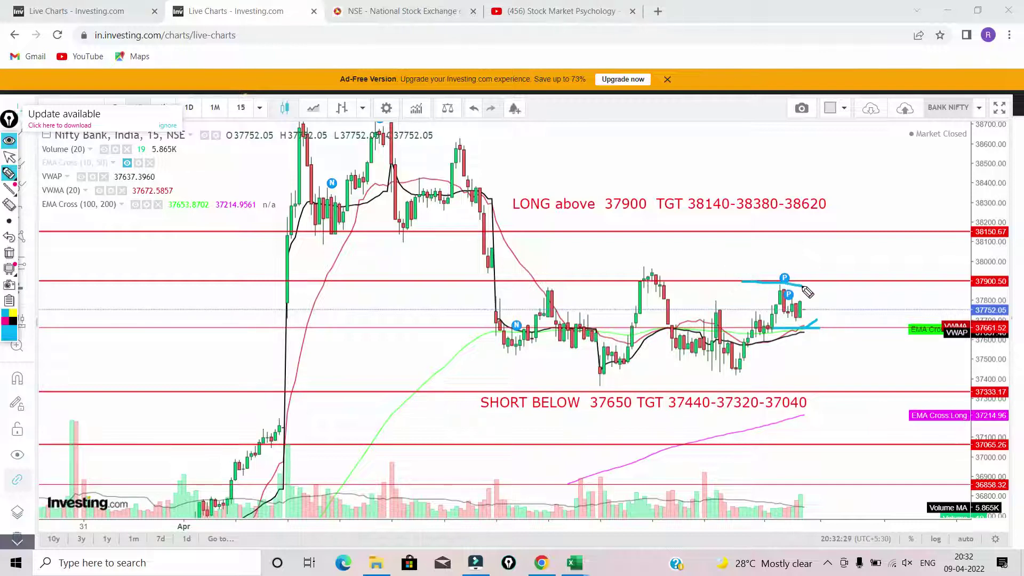
{"action": "left_click", "coordinate": [804, 287]}
{"action": "left_click", "coordinate": [624, 279]}
{"action": "left_click", "coordinate": [691, 280]}
{"action": "left_click", "coordinate": [801, 281]}
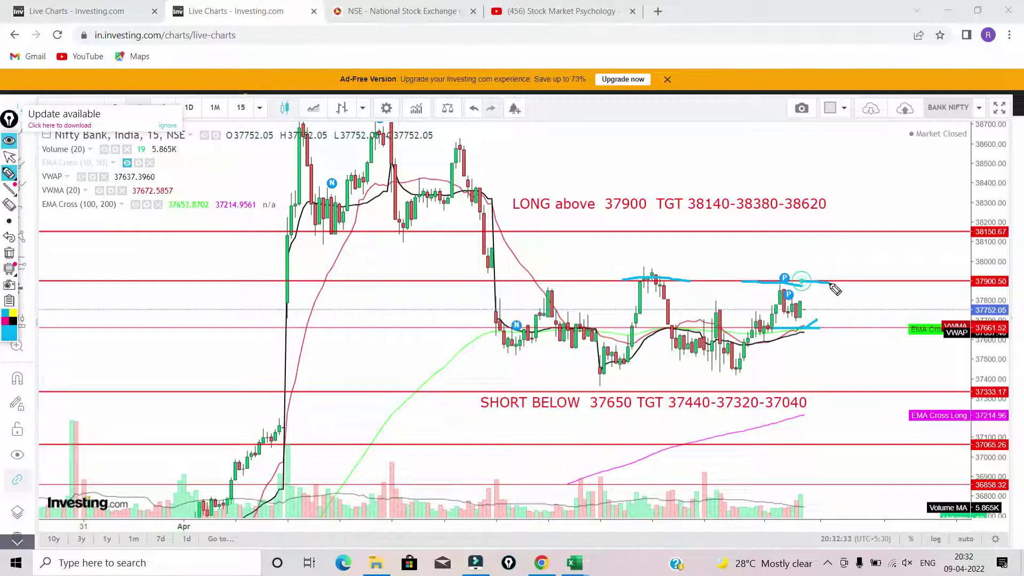
Add a bracket, trace the 37661 and 37900 levels, and draw two rising trendlines
{"action": "left_click_drag", "start_coordinate": [823, 282], "coordinate": [827, 326]}
{"action": "left_click_drag", "start_coordinate": [823, 288], "coordinate": [826, 293]}
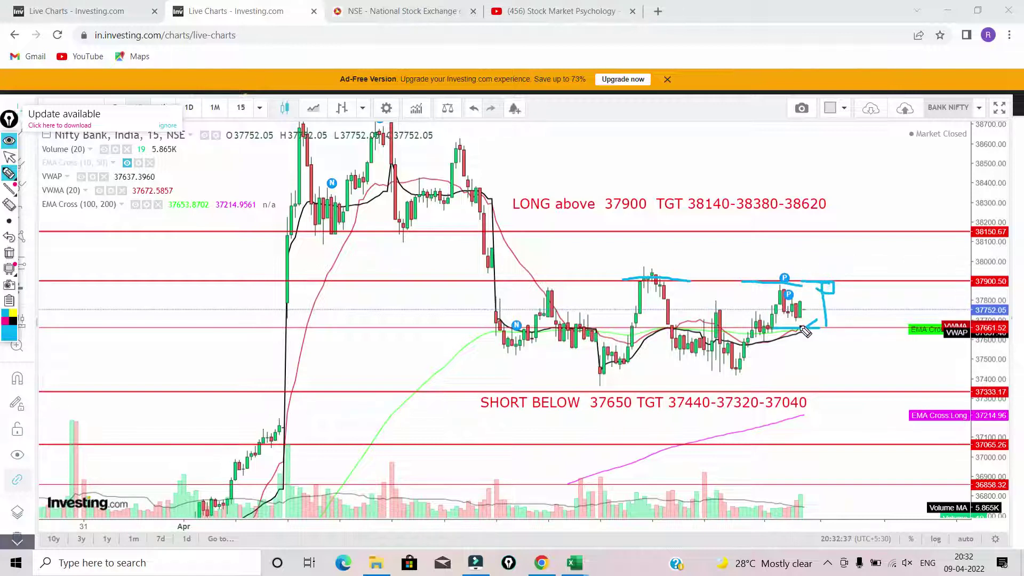
{"action": "left_click_drag", "start_coordinate": [806, 329], "coordinate": [842, 331]}
{"action": "left_click_drag", "start_coordinate": [743, 281], "coordinate": [806, 282]}
{"action": "left_click_drag", "start_coordinate": [684, 395], "coordinate": [778, 354]}
{"action": "mouse_move", "coordinate": [746, 397]}
{"action": "left_mouse_down"}
{"action": "mouse_move", "coordinate": [810, 371]}
{"action": "mouse_move", "coordinate": [853, 373]}
{"action": "left_mouse_up"}
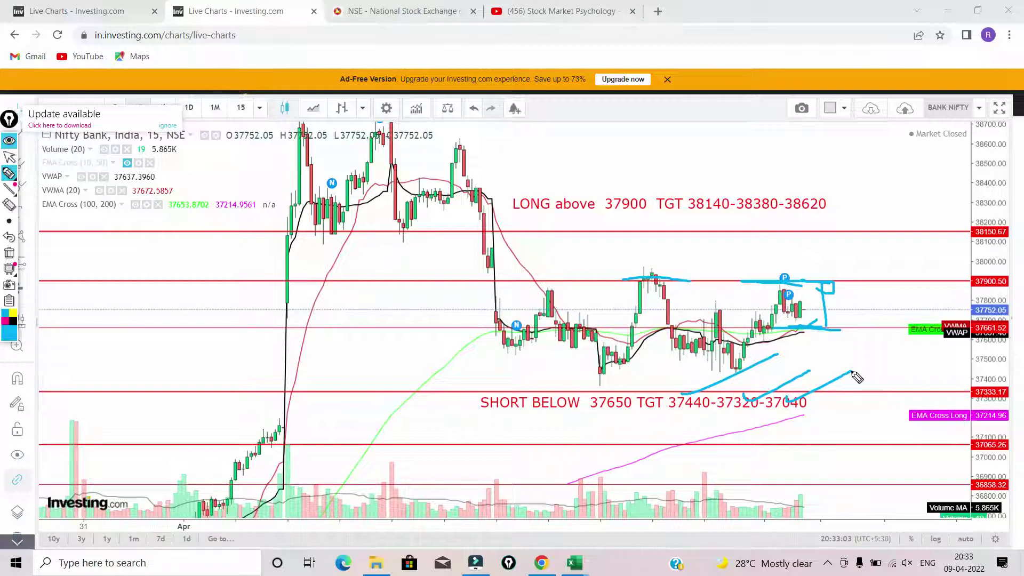
Clear old drawings and mark the 37660 support, the consolidation zone and an upward move
{"action": "left_click", "coordinate": [9, 253]}
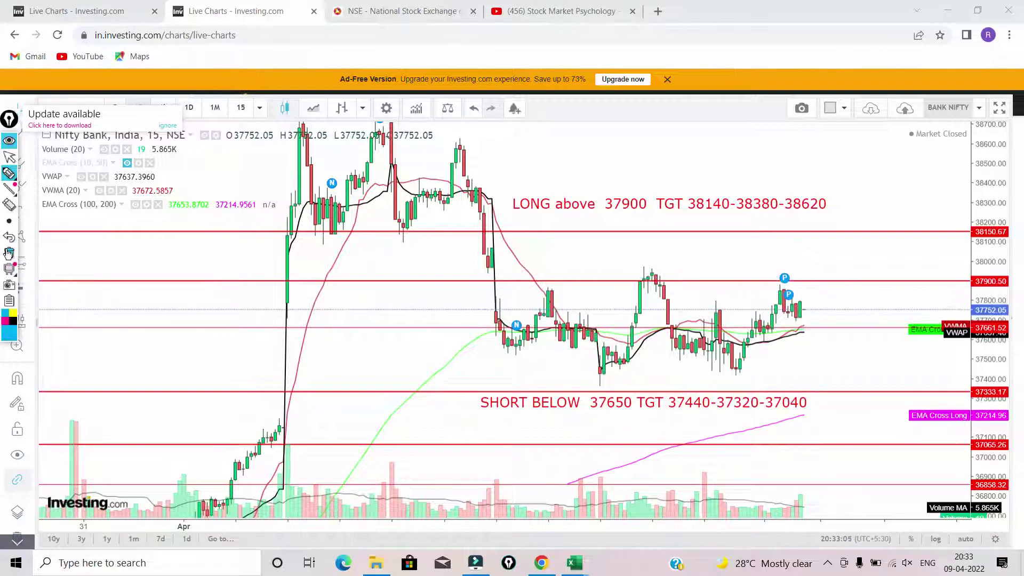
{"action": "left_click_drag", "start_coordinate": [785, 327], "coordinate": [831, 328]}
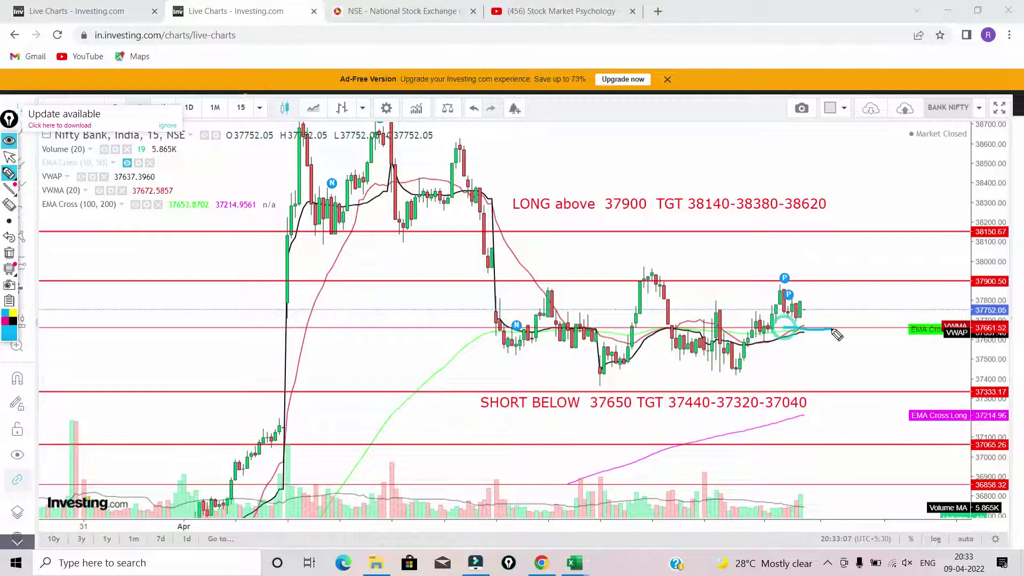
{"action": "left_click_drag", "start_coordinate": [550, 323], "coordinate": [742, 329]}
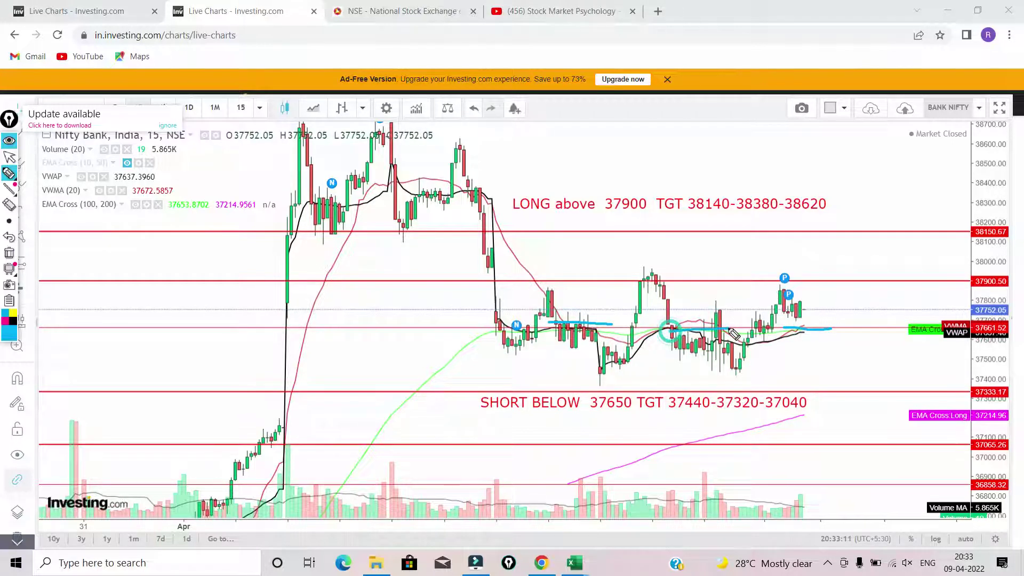
{"action": "mouse_move", "coordinate": [560, 328]}
{"action": "left_mouse_down"}
{"action": "mouse_move", "coordinate": [642, 331]}
{"action": "mouse_move", "coordinate": [681, 355]}
{"action": "mouse_move", "coordinate": [707, 332]}
{"action": "mouse_move", "coordinate": [816, 326]}
{"action": "left_mouse_up"}
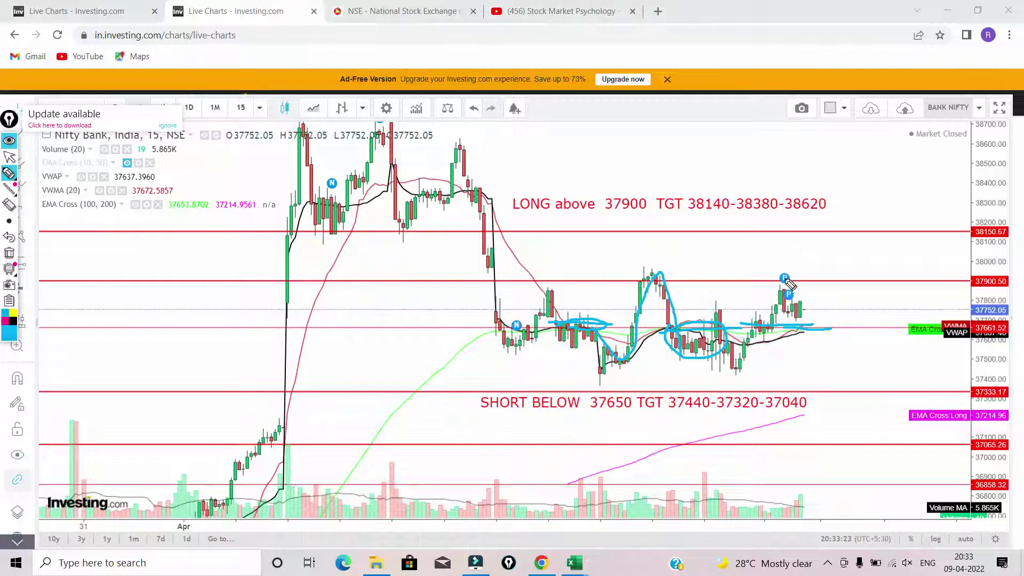
{"action": "left_click_drag", "start_coordinate": [660, 220], "coordinate": [780, 179]}
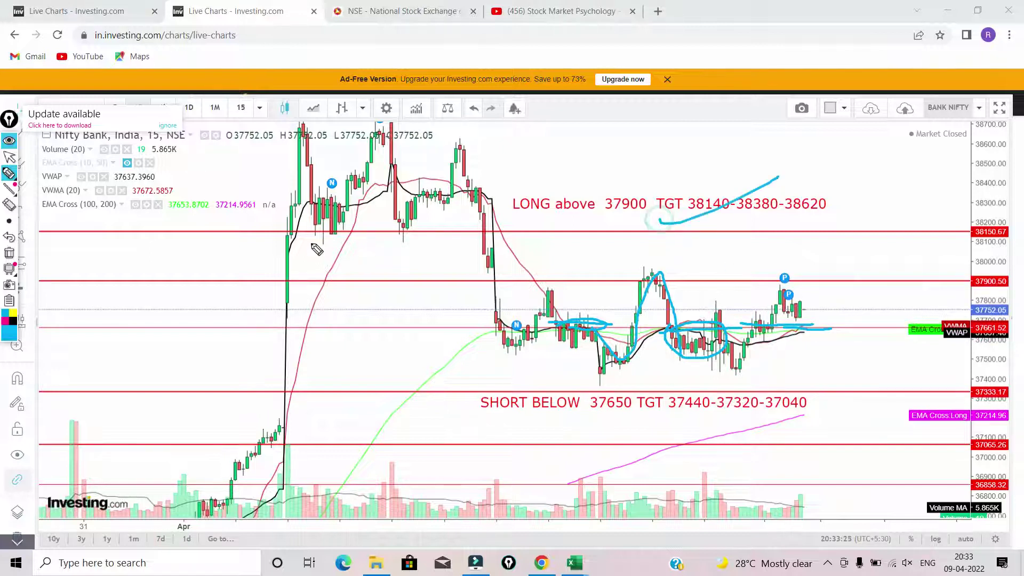
Wipe the drawings, circle the latest volume bars, then bring up the NSE FII/DII page
{"action": "left_click", "coordinate": [9, 253]}
{"action": "left_click_drag", "start_coordinate": [763, 508], "coordinate": [802, 503]}
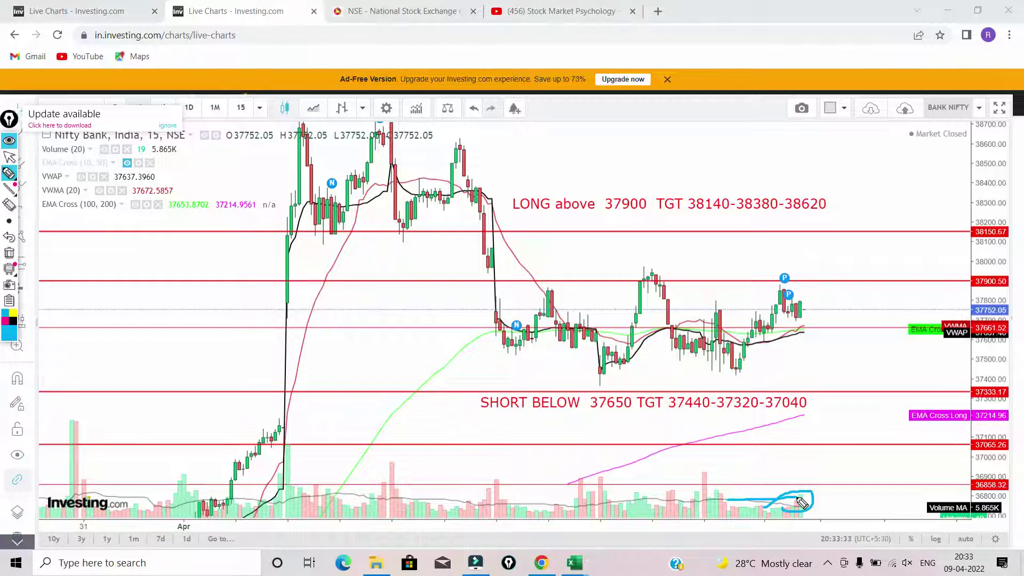
{"action": "left_click", "coordinate": [9, 158]}
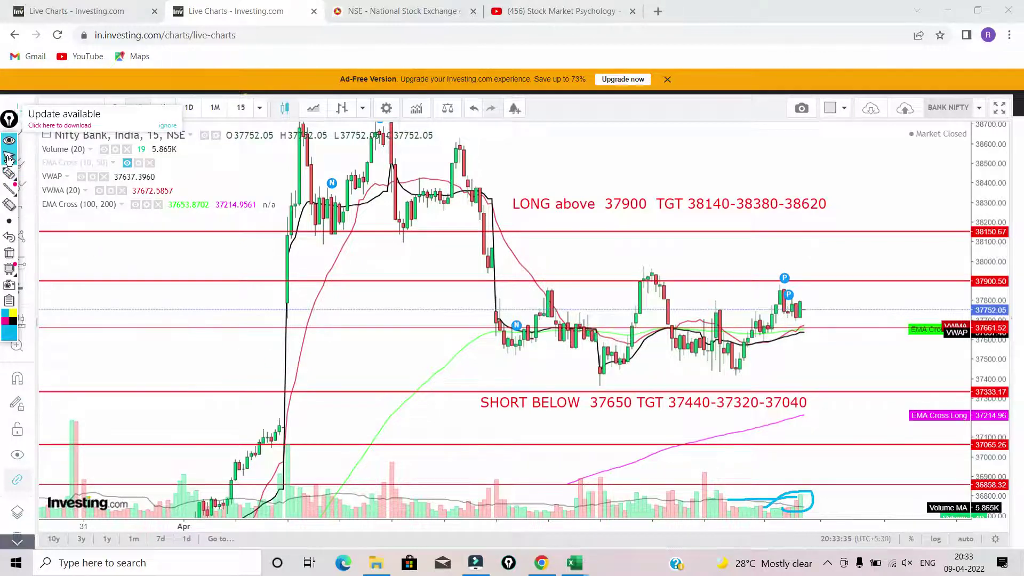
{"action": "left_click", "coordinate": [387, 14]}
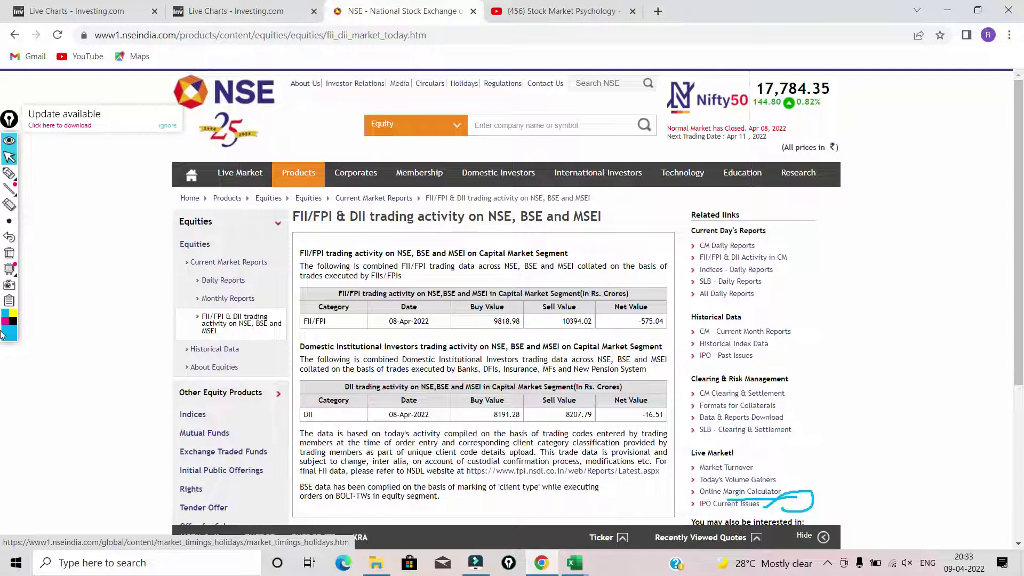
Circle the FII net value -575.04 and the DII net value -16.51
{"action": "left_click", "coordinate": [9, 172]}
{"action": "mouse_move", "coordinate": [616, 331]}
{"action": "left_mouse_down"}
{"action": "mouse_move", "coordinate": [672, 314]}
{"action": "mouse_move", "coordinate": [621, 326]}
{"action": "left_mouse_up"}
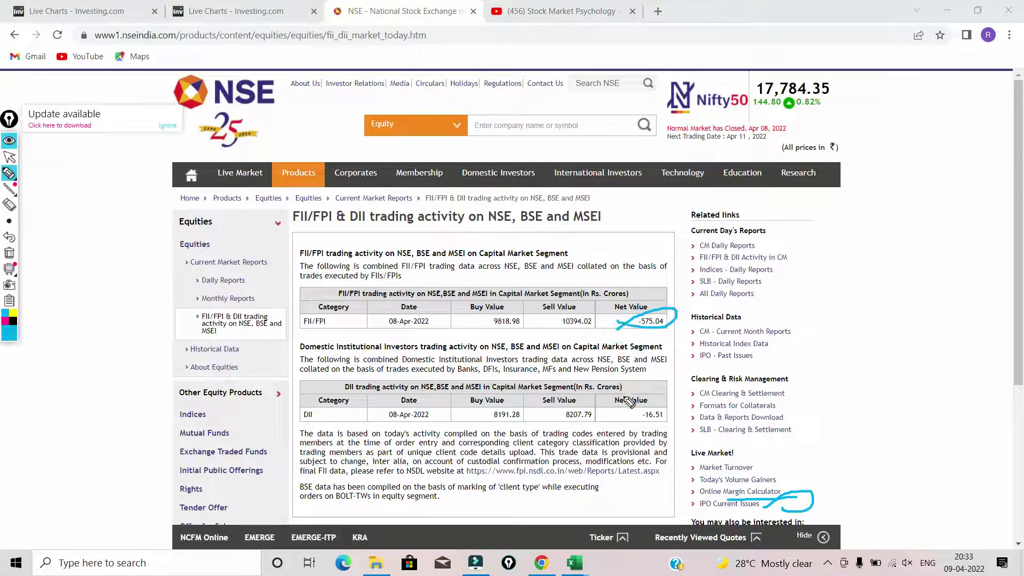
{"action": "mouse_move", "coordinate": [629, 407]}
{"action": "left_mouse_down"}
{"action": "mouse_move", "coordinate": [667, 424]}
{"action": "mouse_move", "coordinate": [627, 411]}
{"action": "left_mouse_up"}
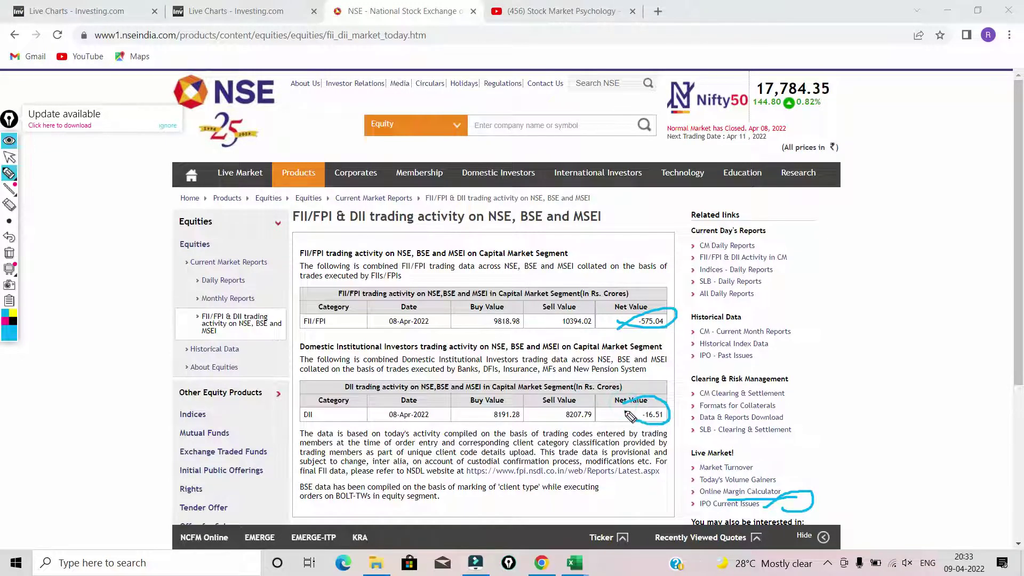
{"action": "left_click_drag", "start_coordinate": [631, 334], "coordinate": [663, 316]}
Erase the ink and show previews of the open Excel workbooks
{"action": "left_click", "coordinate": [10, 255]}
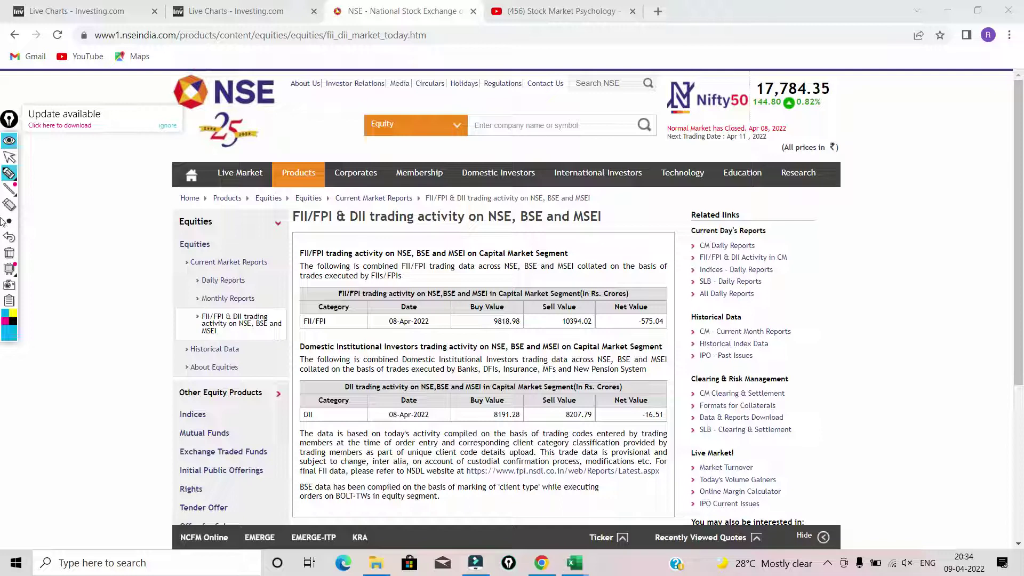
{"action": "left_click", "coordinate": [9, 159]}
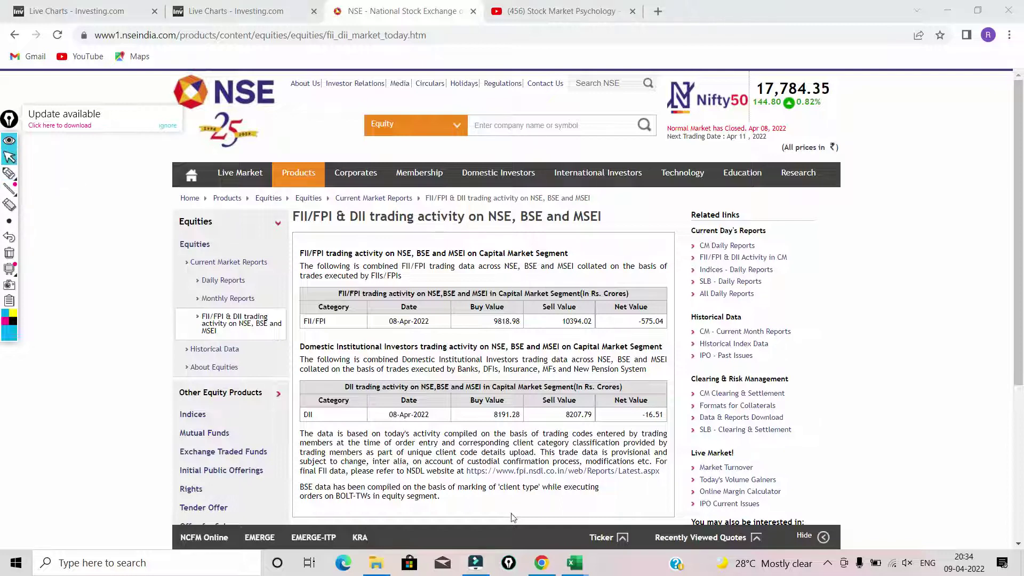
{"action": "left_click", "coordinate": [575, 563]}
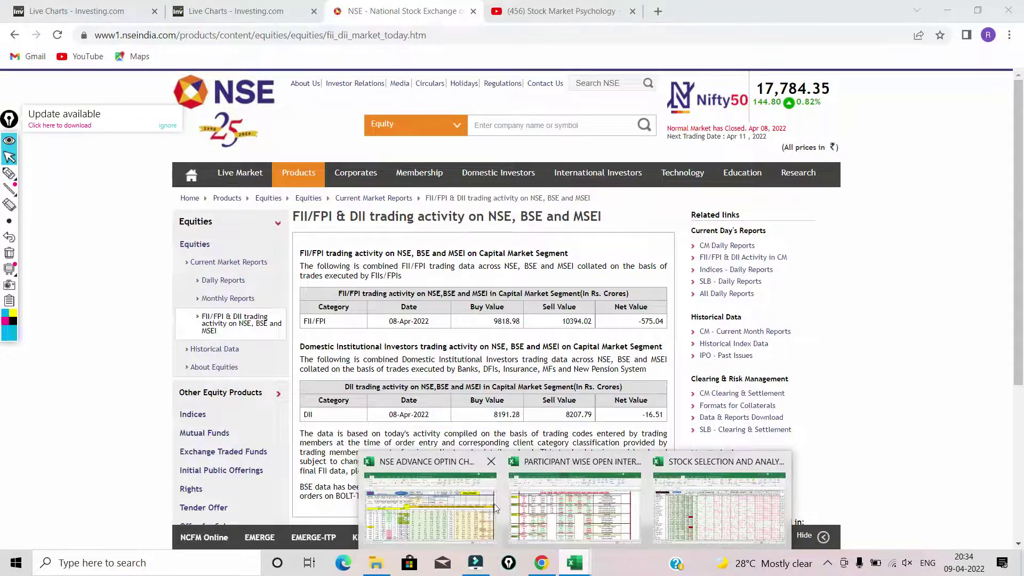
Open the Participant Wise Open Interest workbook and circle clients' FRESH LONG -10276 and FRESH SHORT -4073
{"action": "left_click", "coordinate": [534, 504]}
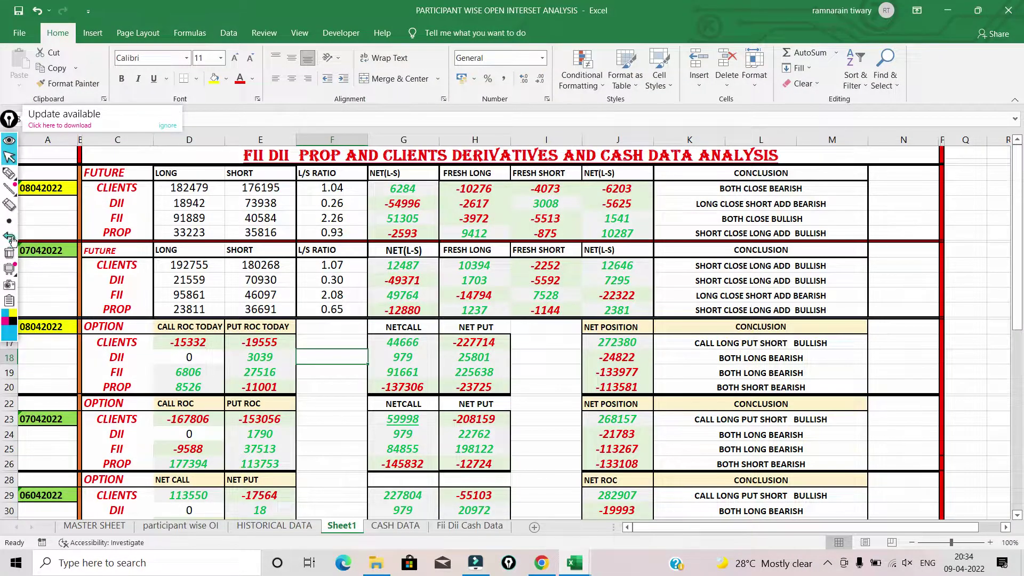
{"action": "left_click", "coordinate": [9, 173]}
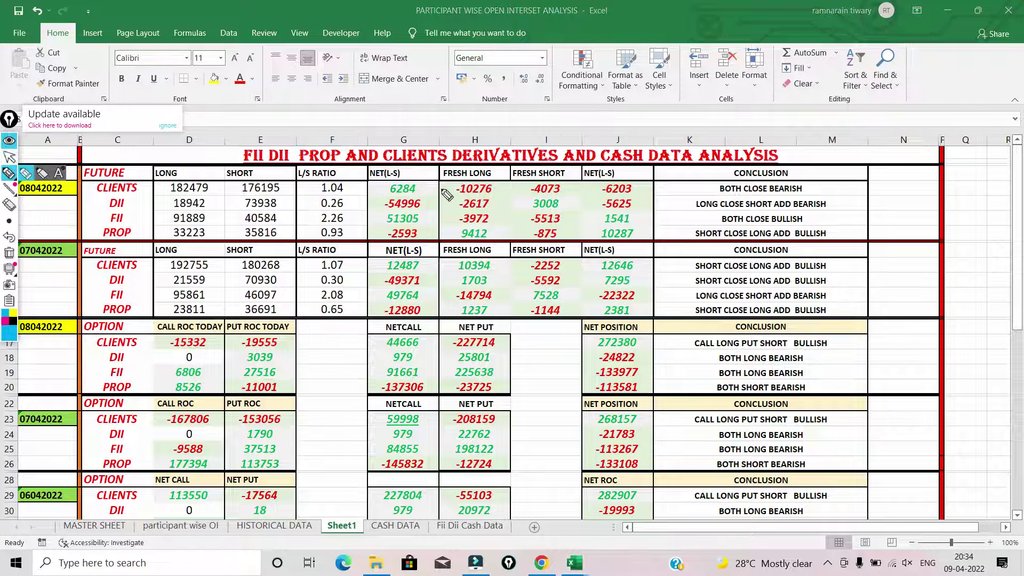
{"action": "left_click_drag", "start_coordinate": [456, 178], "coordinate": [435, 191]}
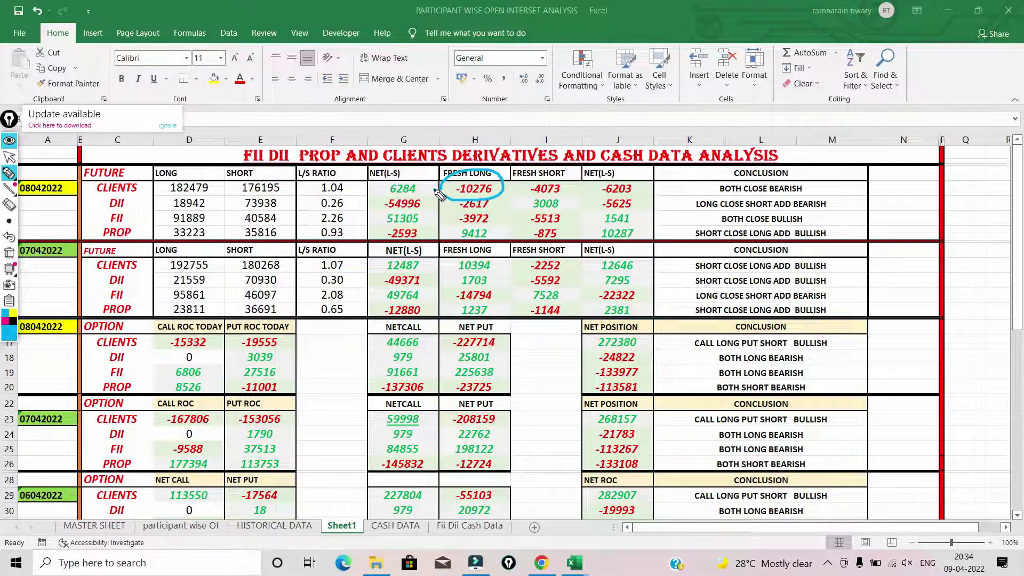
{"action": "left_click_drag", "start_coordinate": [522, 187], "coordinate": [536, 200]}
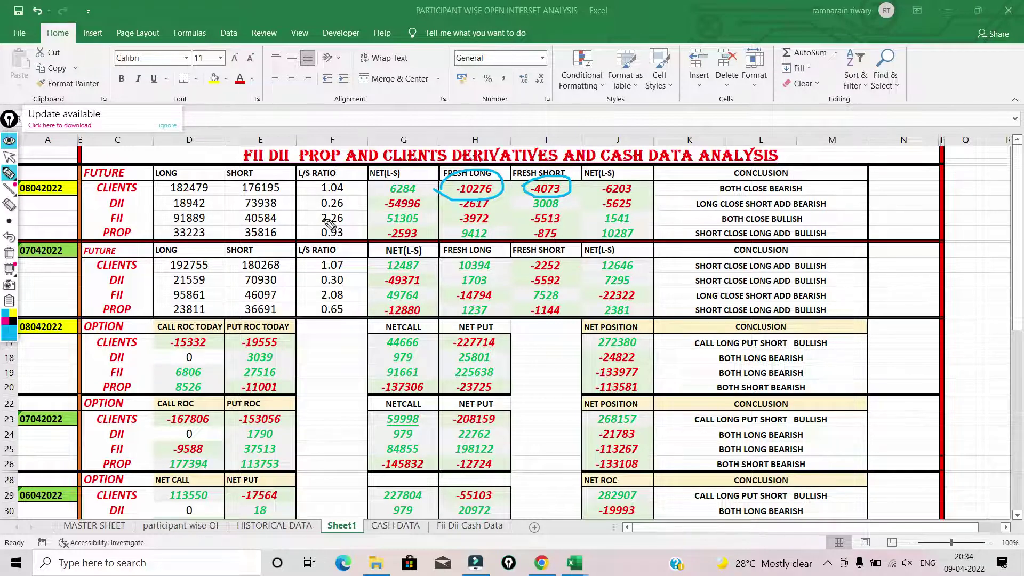
Circle clients' LONG 192755/182479, SHORT 180268/176195 and net 6284
{"action": "left_click_drag", "start_coordinate": [164, 266], "coordinate": [203, 273]}
{"action": "left_click_drag", "start_coordinate": [165, 192], "coordinate": [214, 190]}
{"action": "left_click_drag", "start_coordinate": [233, 271], "coordinate": [250, 273]}
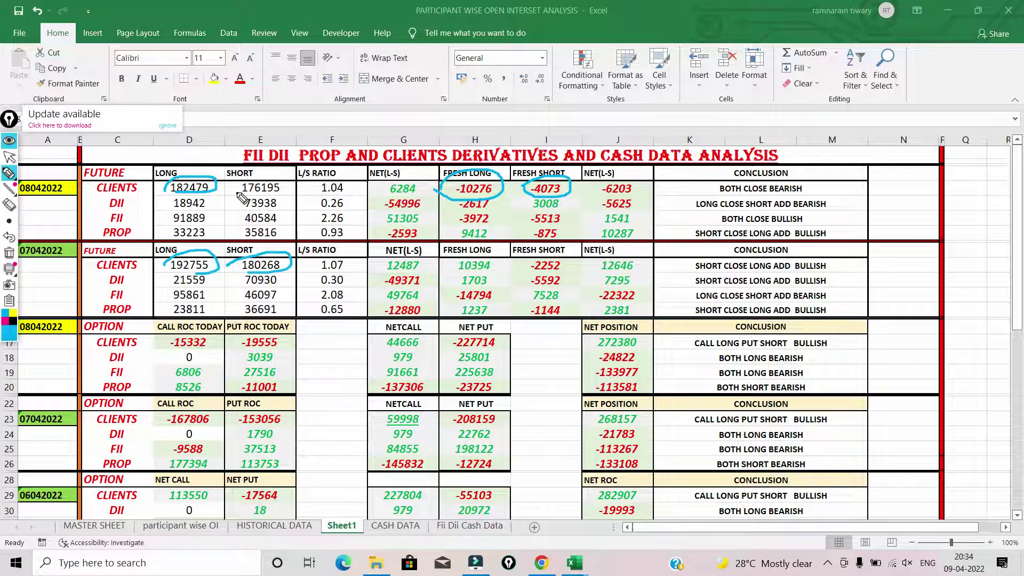
{"action": "left_click_drag", "start_coordinate": [240, 195], "coordinate": [243, 188]}
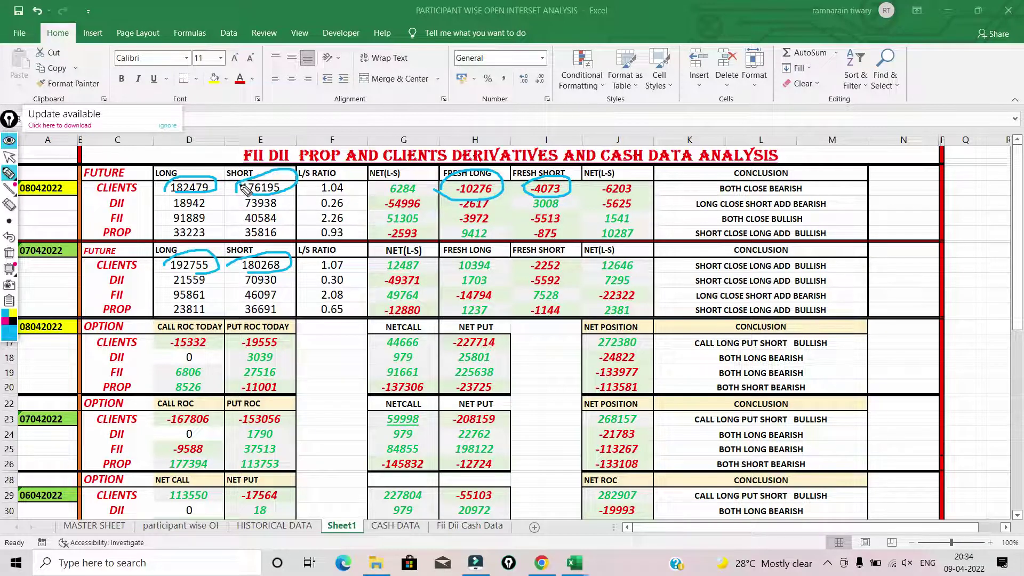
{"action": "mouse_move", "coordinate": [375, 188]}
{"action": "left_mouse_down"}
{"action": "mouse_move", "coordinate": [424, 181]}
{"action": "mouse_move", "coordinate": [382, 185]}
{"action": "left_mouse_up"}
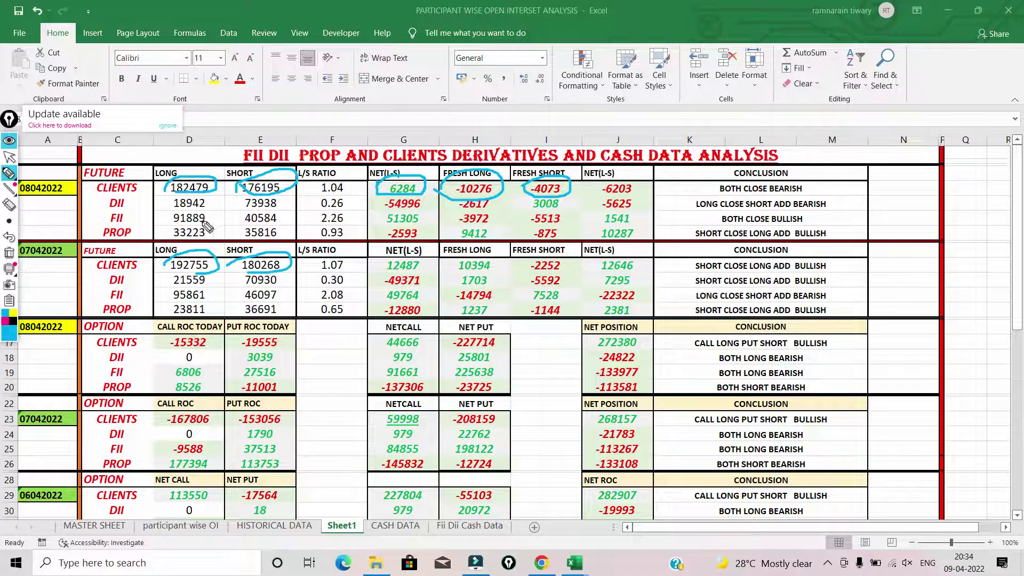
Circle FII LONG 91889, SHORT 40584 and net 51305, then clear the ink
{"action": "left_click_drag", "start_coordinate": [174, 224], "coordinate": [174, 227]}
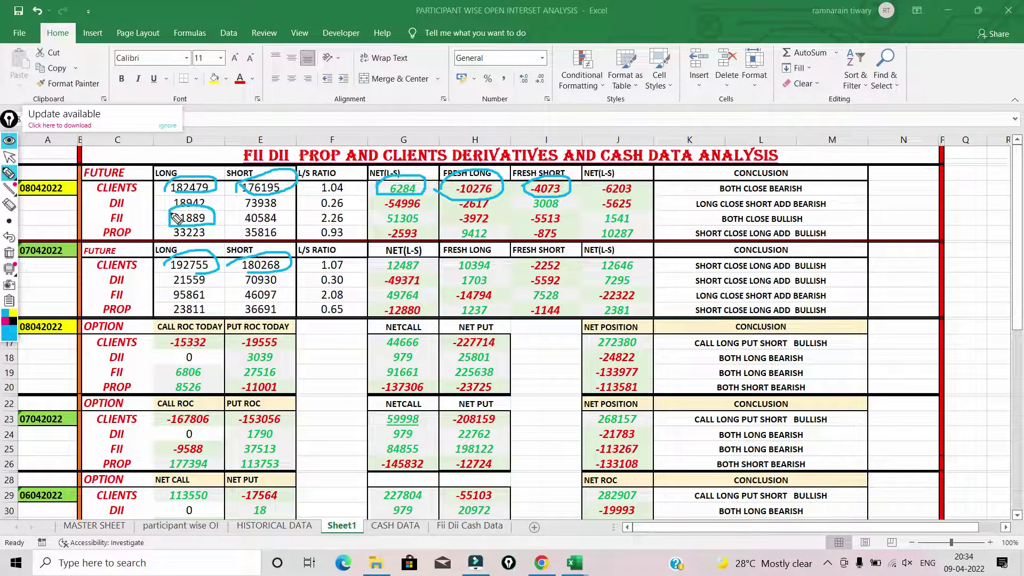
{"action": "mouse_move", "coordinate": [235, 208]}
{"action": "left_mouse_down"}
{"action": "mouse_move", "coordinate": [288, 216]}
{"action": "mouse_move", "coordinate": [245, 223]}
{"action": "left_mouse_up"}
{"action": "left_click_drag", "start_coordinate": [375, 222], "coordinate": [377, 214]}
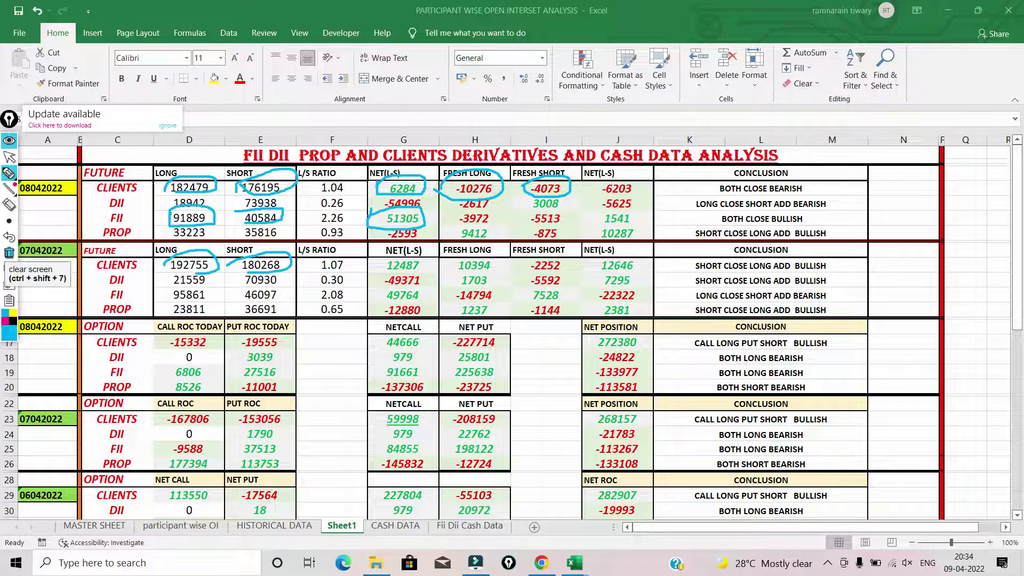
{"action": "left_click", "coordinate": [9, 252]}
{"action": "left_click_drag", "start_coordinate": [165, 291], "coordinate": [214, 297]}
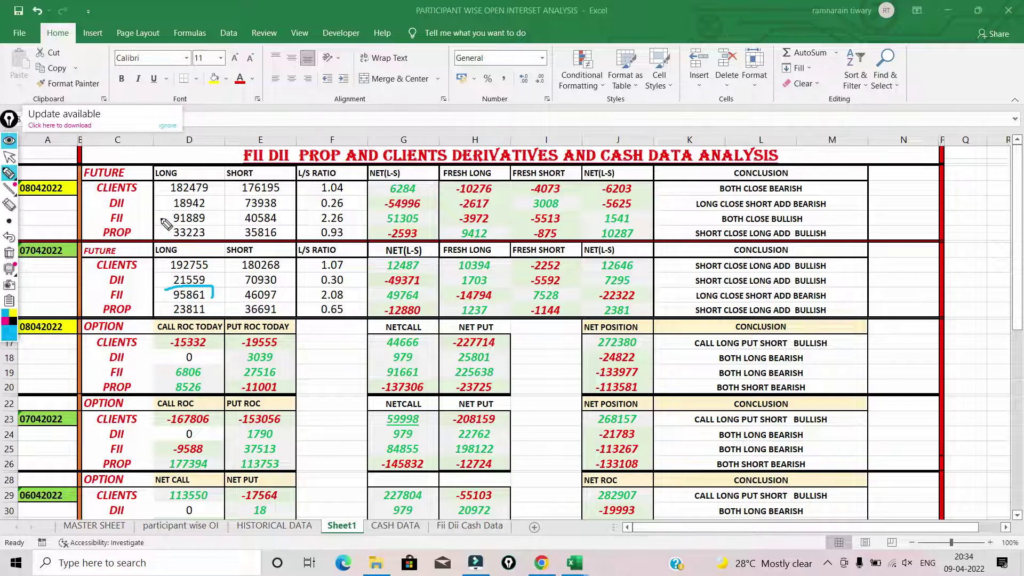
{"action": "left_click_drag", "start_coordinate": [159, 220], "coordinate": [182, 213]}
{"action": "mouse_move", "coordinate": [456, 212]}
{"action": "left_mouse_down"}
{"action": "mouse_move", "coordinate": [496, 213]}
{"action": "mouse_move", "coordinate": [451, 219]}
{"action": "left_mouse_up"}
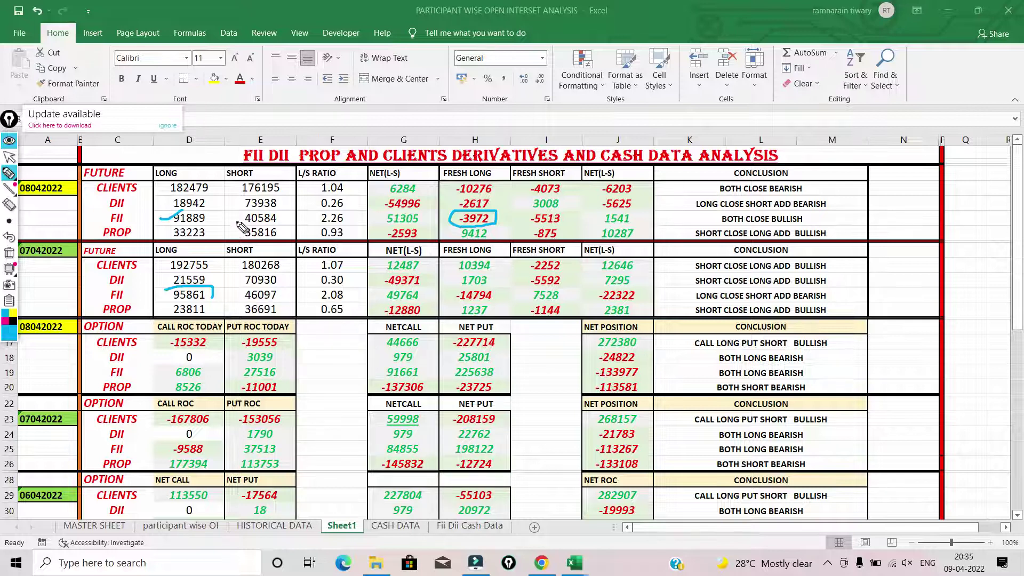
{"action": "left_click_drag", "start_coordinate": [531, 229], "coordinate": [533, 223]}
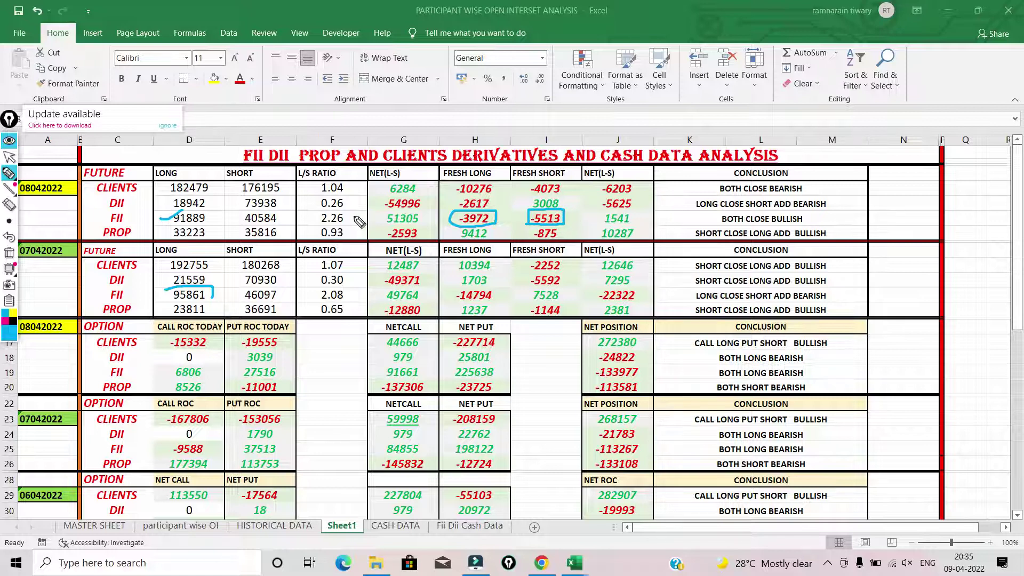
{"action": "left_click_drag", "start_coordinate": [367, 220], "coordinate": [417, 189]}
{"action": "left_click_drag", "start_coordinate": [169, 308], "coordinate": [205, 305]}
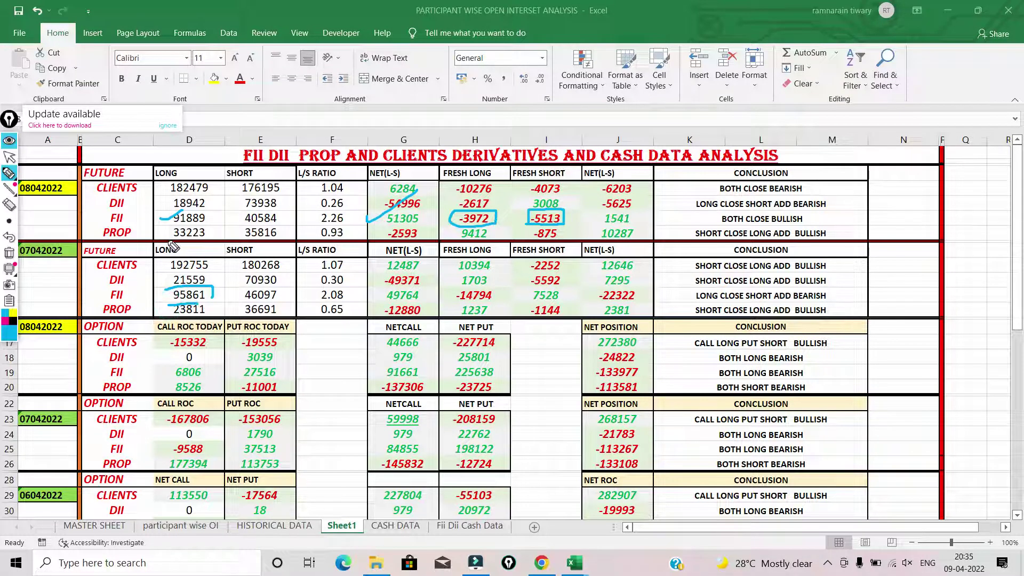
{"action": "left_click_drag", "start_coordinate": [166, 241], "coordinate": [204, 237]}
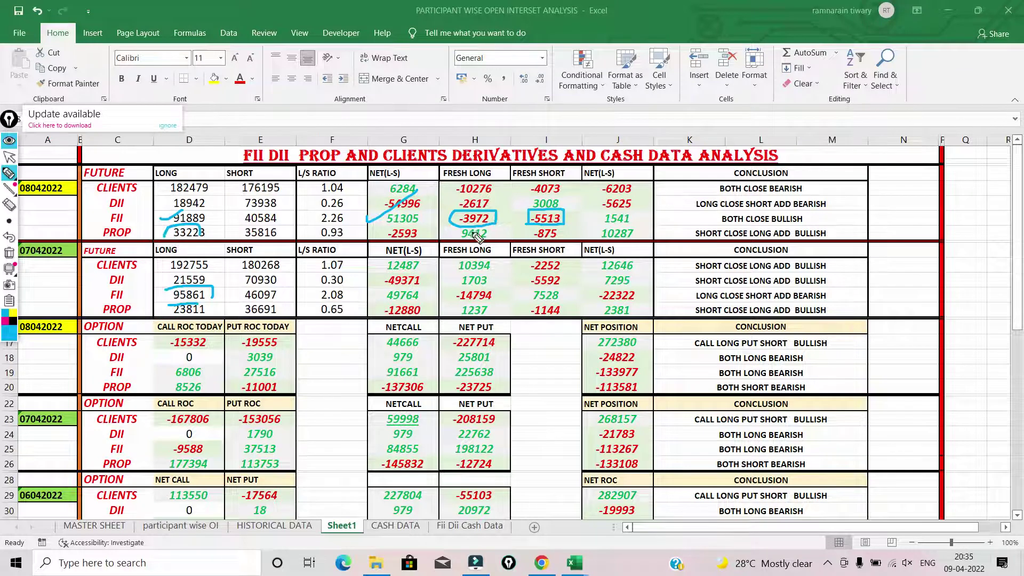
{"action": "mouse_move", "coordinate": [449, 227]}
{"action": "left_mouse_down"}
{"action": "mouse_move", "coordinate": [495, 241]}
{"action": "mouse_move", "coordinate": [456, 229]}
{"action": "left_mouse_up"}
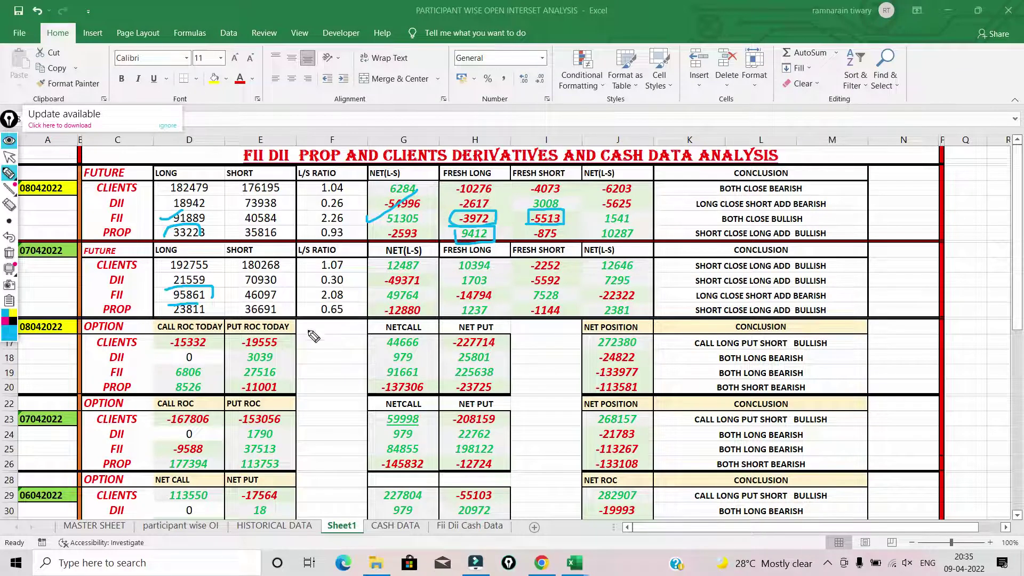
{"action": "left_click_drag", "start_coordinate": [238, 309], "coordinate": [270, 305]}
{"action": "left_click_drag", "start_coordinate": [235, 233], "coordinate": [279, 229]}
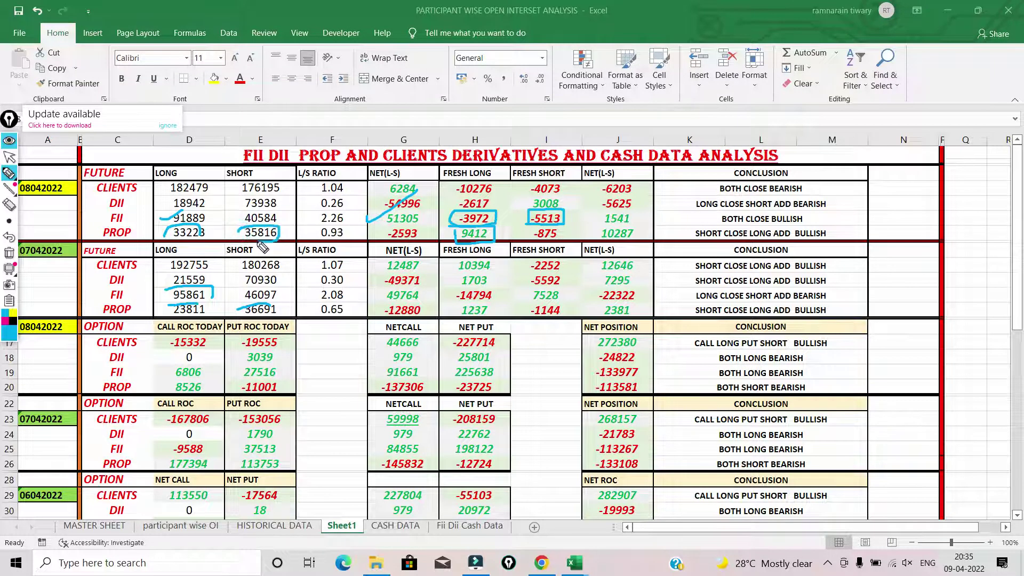
{"action": "left_click_drag", "start_coordinate": [375, 240], "coordinate": [378, 231]}
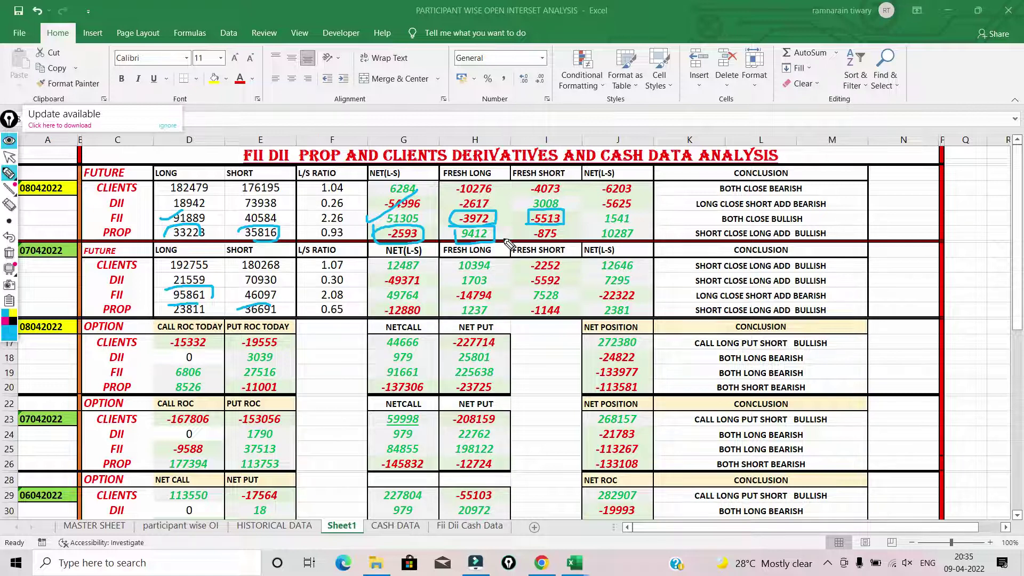
{"action": "left_click", "coordinate": [8, 253]}
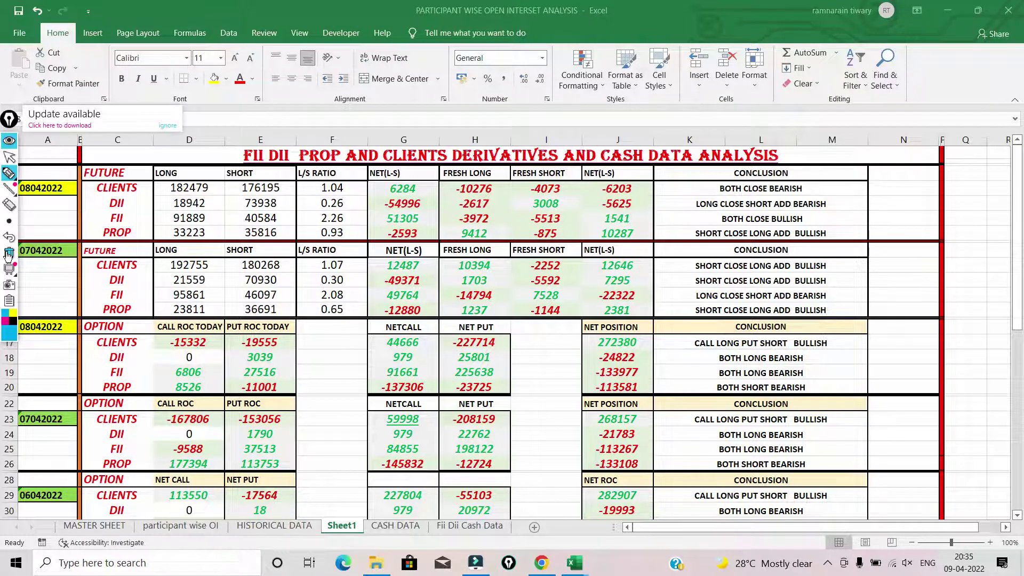
{"action": "left_click_drag", "start_coordinate": [700, 192], "coordinate": [760, 176]}
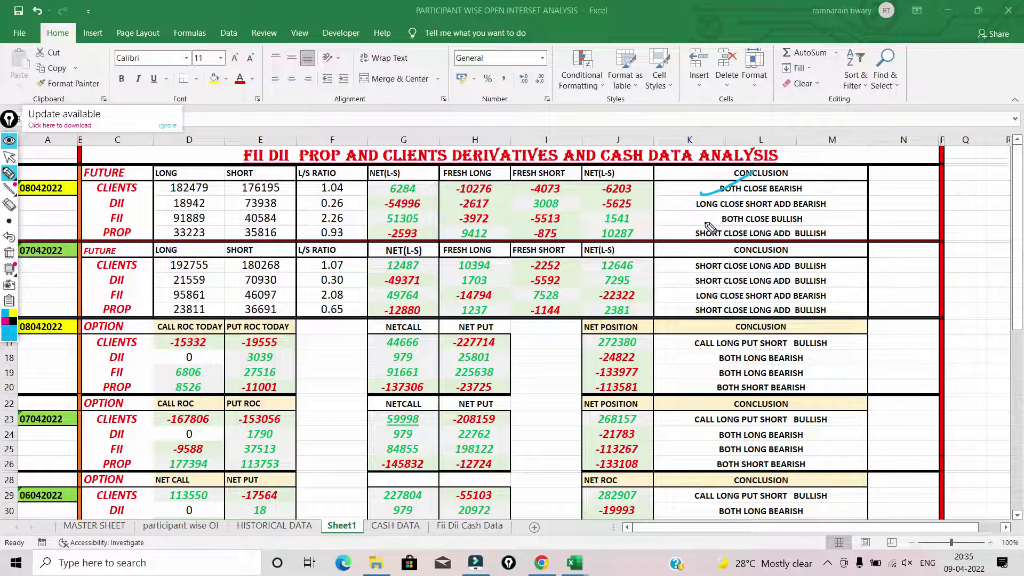
{"action": "left_click_drag", "start_coordinate": [704, 220], "coordinate": [758, 201]}
{"action": "left_click_drag", "start_coordinate": [690, 237], "coordinate": [741, 228]}
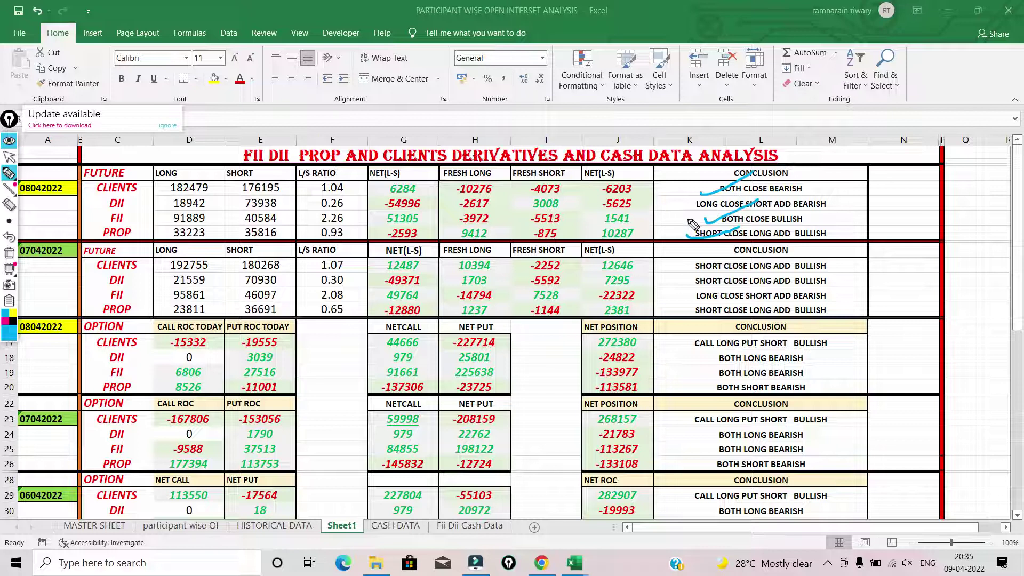
{"action": "left_click_drag", "start_coordinate": [689, 218], "coordinate": [685, 238]}
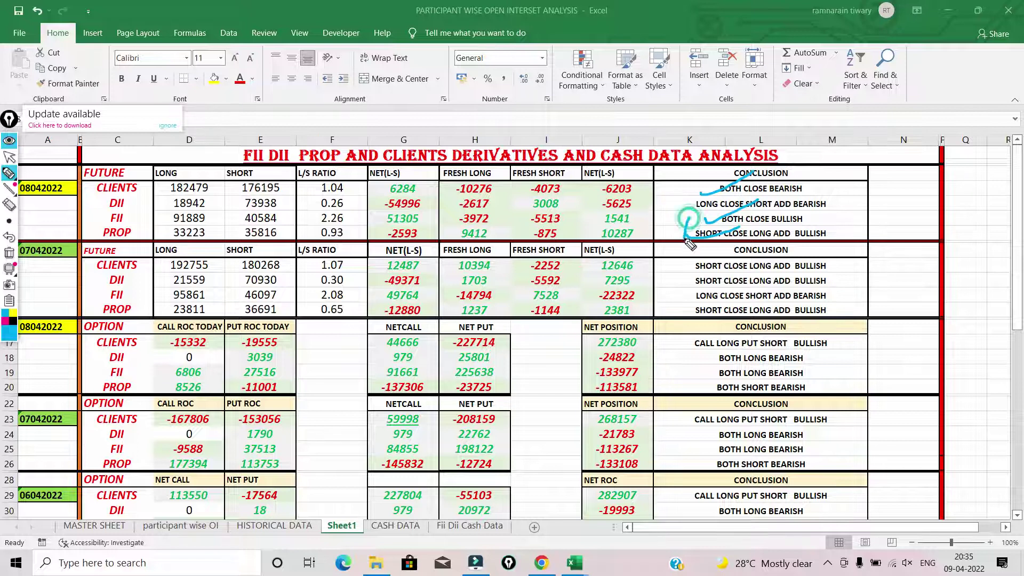
{"action": "left_click", "coordinate": [9, 254]}
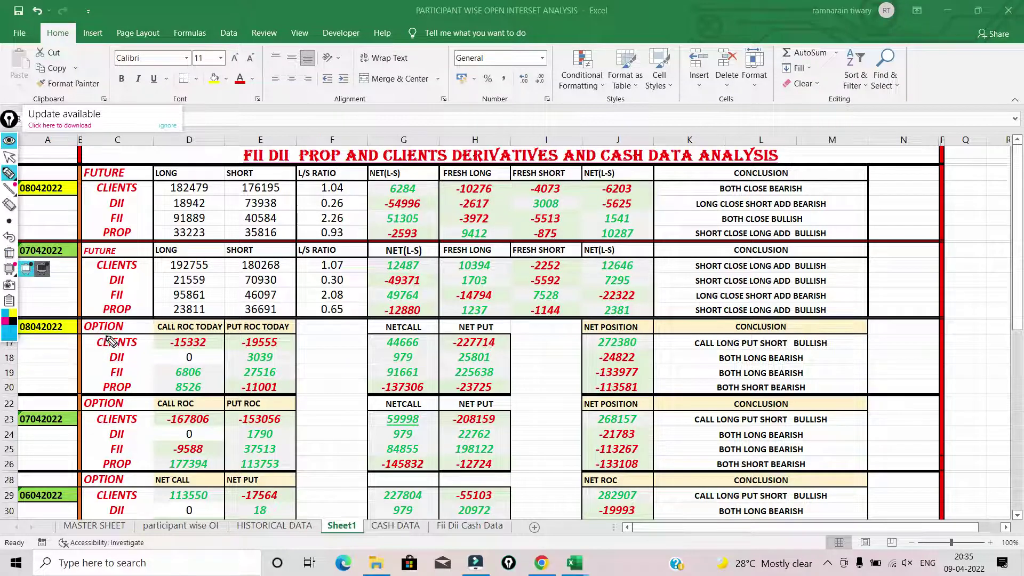
{"action": "left_click_drag", "start_coordinate": [159, 347], "coordinate": [250, 326]}
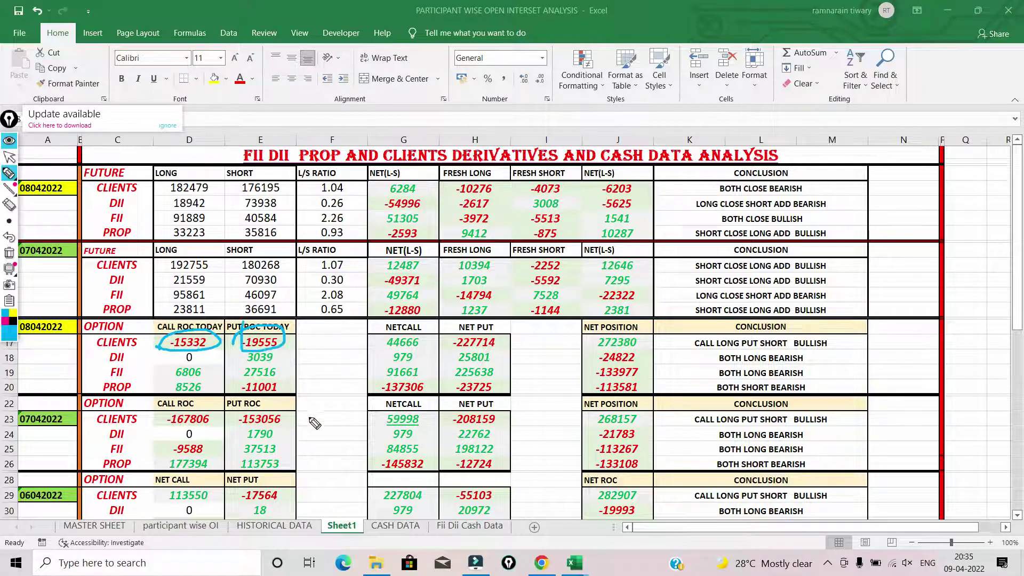
{"action": "left_click_drag", "start_coordinate": [374, 423], "coordinate": [402, 434]}
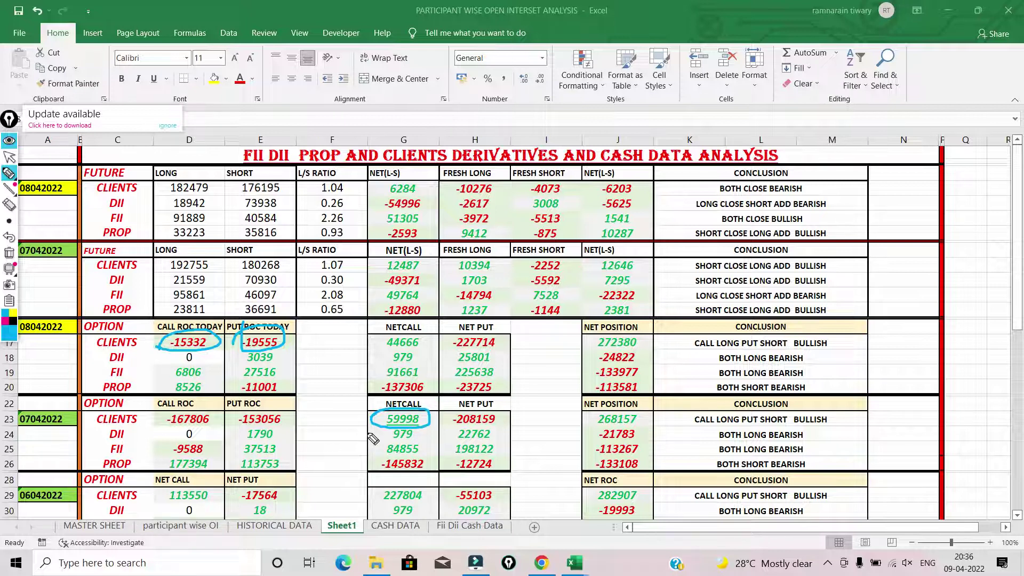
{"action": "left_click_drag", "start_coordinate": [378, 349], "coordinate": [382, 343]}
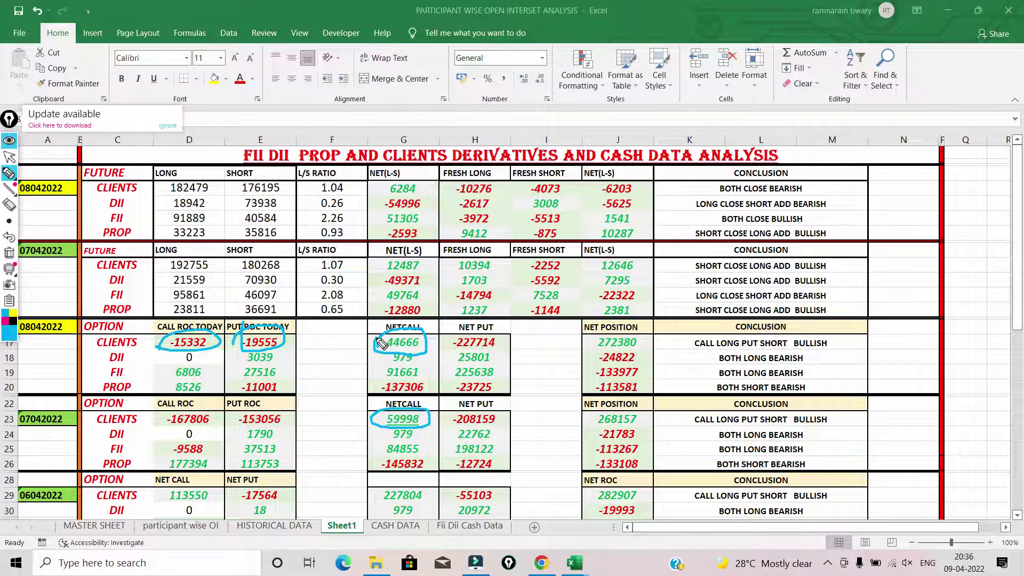
{"action": "left_click_drag", "start_coordinate": [447, 426], "coordinate": [444, 426]}
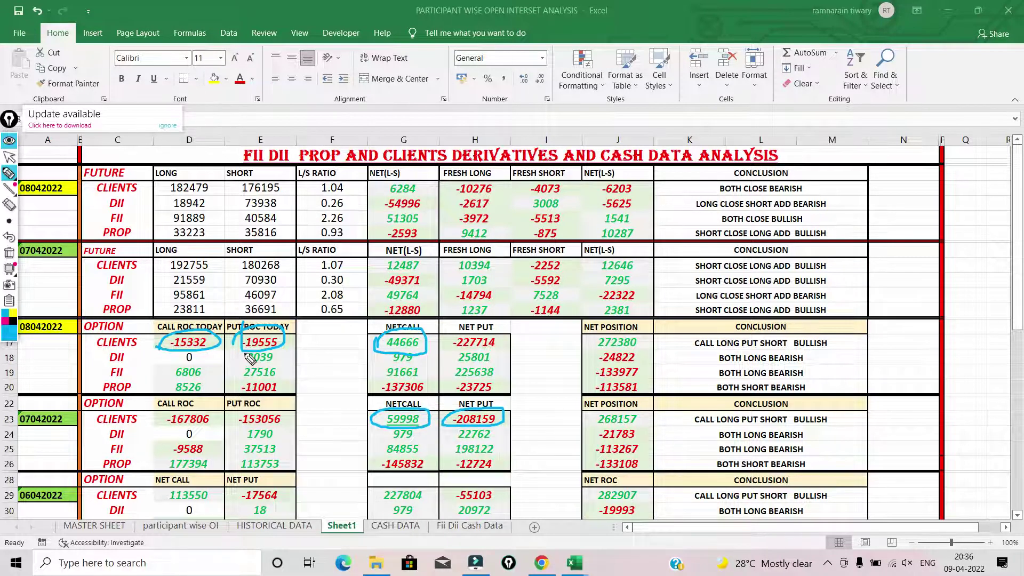
{"action": "left_click_drag", "start_coordinate": [446, 346], "coordinate": [452, 344]}
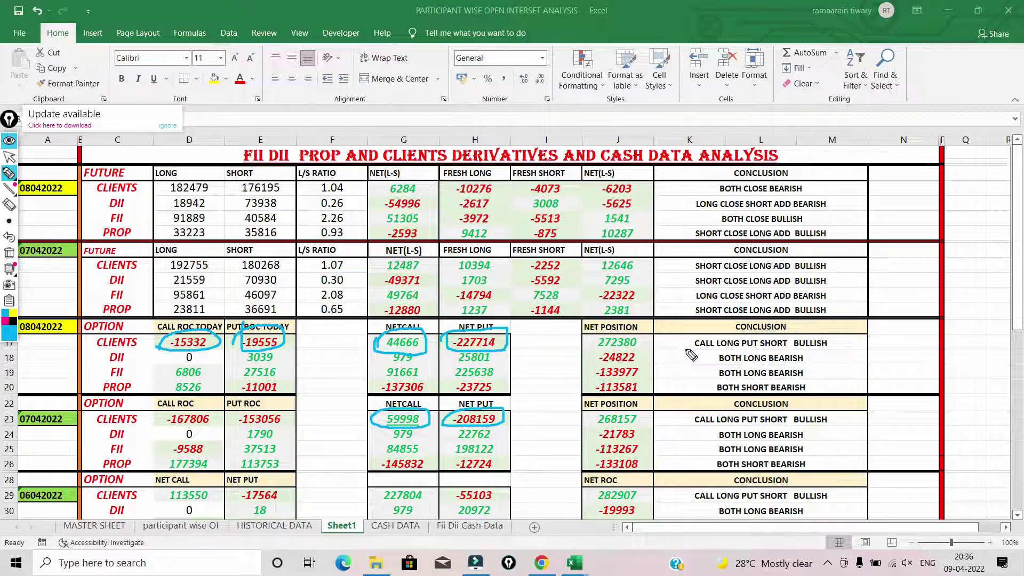
{"action": "left_click_drag", "start_coordinate": [683, 344], "coordinate": [726, 328]}
{"action": "left_click_drag", "start_coordinate": [802, 342], "coordinate": [793, 339]}
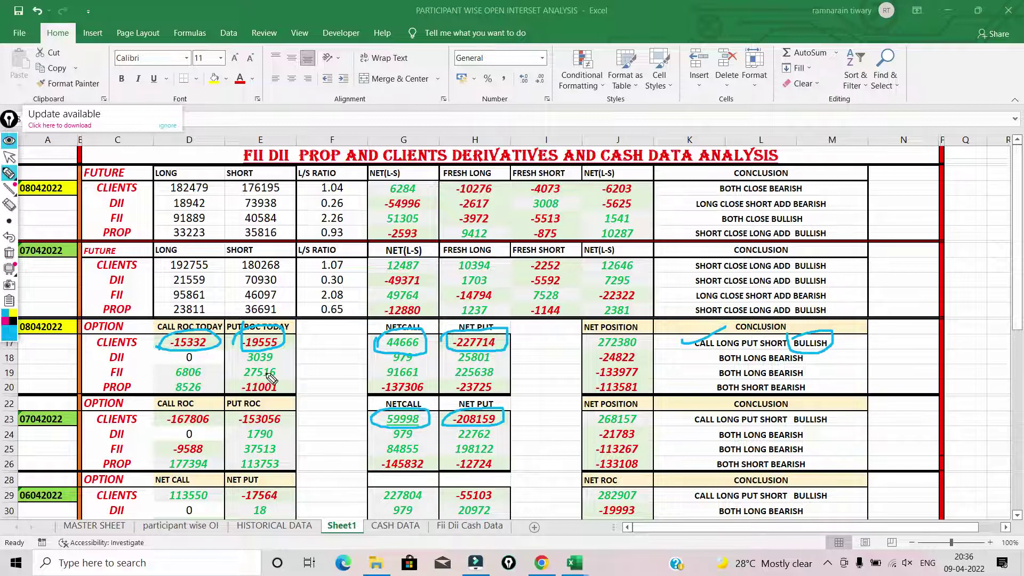
{"action": "left_click_drag", "start_coordinate": [163, 372], "coordinate": [166, 373]}
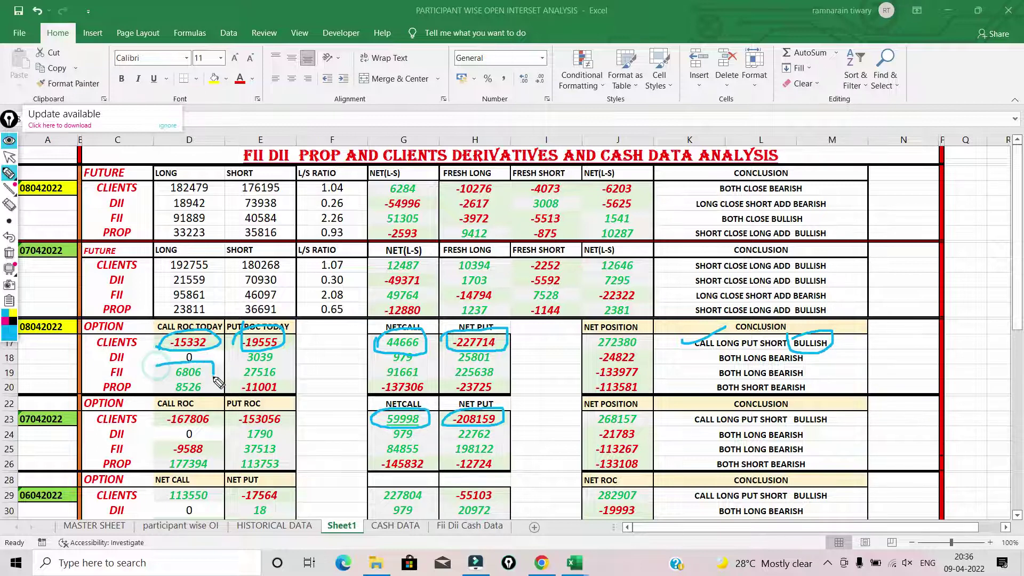
{"action": "mouse_move", "coordinate": [234, 370]}
{"action": "left_mouse_down"}
{"action": "mouse_move", "coordinate": [291, 382]}
{"action": "mouse_move", "coordinate": [236, 365]}
{"action": "left_mouse_up"}
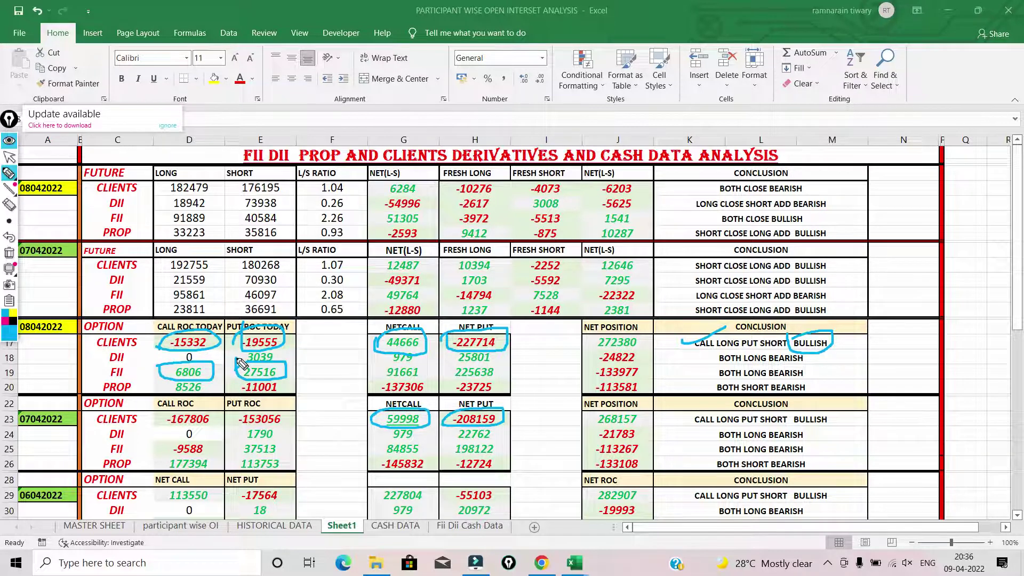
{"action": "left_click_drag", "start_coordinate": [370, 444], "coordinate": [380, 459]}
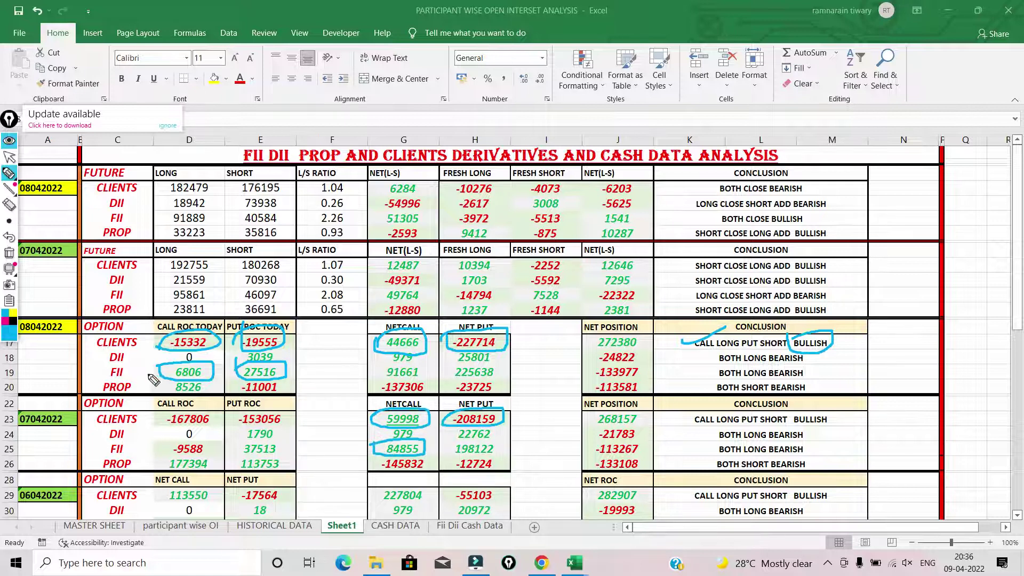
{"action": "left_click_drag", "start_coordinate": [375, 369], "coordinate": [380, 366]}
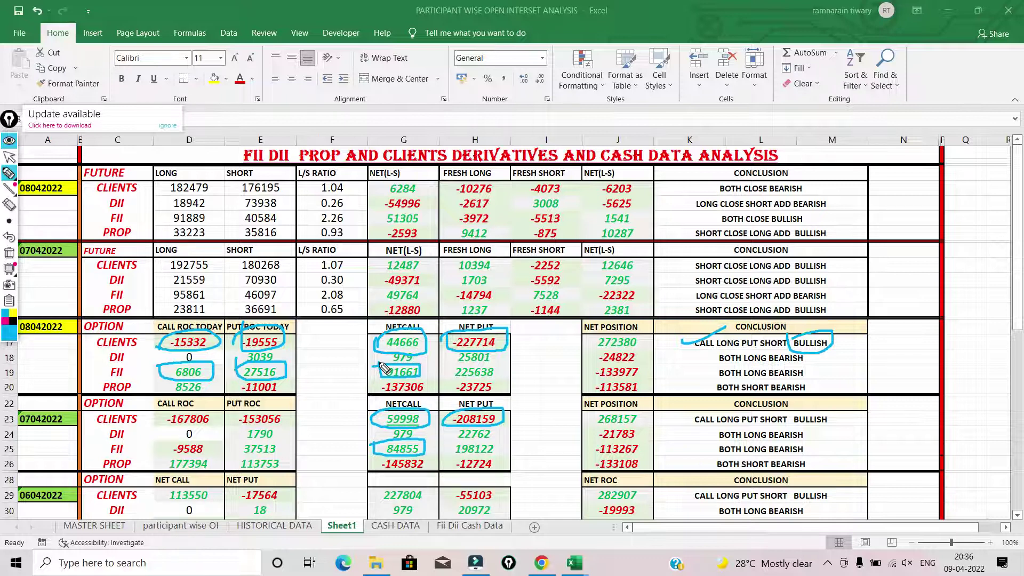
{"action": "left_click_drag", "start_coordinate": [450, 448], "coordinate": [456, 453]}
{"action": "mouse_move", "coordinate": [447, 369]}
{"action": "left_mouse_down"}
{"action": "mouse_move", "coordinate": [490, 388]}
{"action": "mouse_move", "coordinate": [458, 370]}
{"action": "left_mouse_up"}
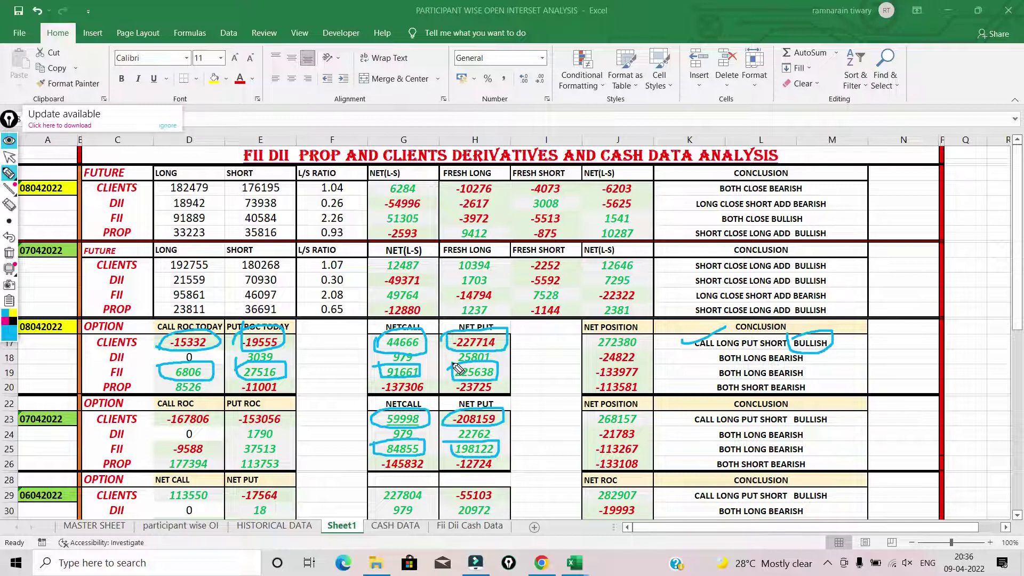
{"action": "left_click", "coordinate": [9, 253]}
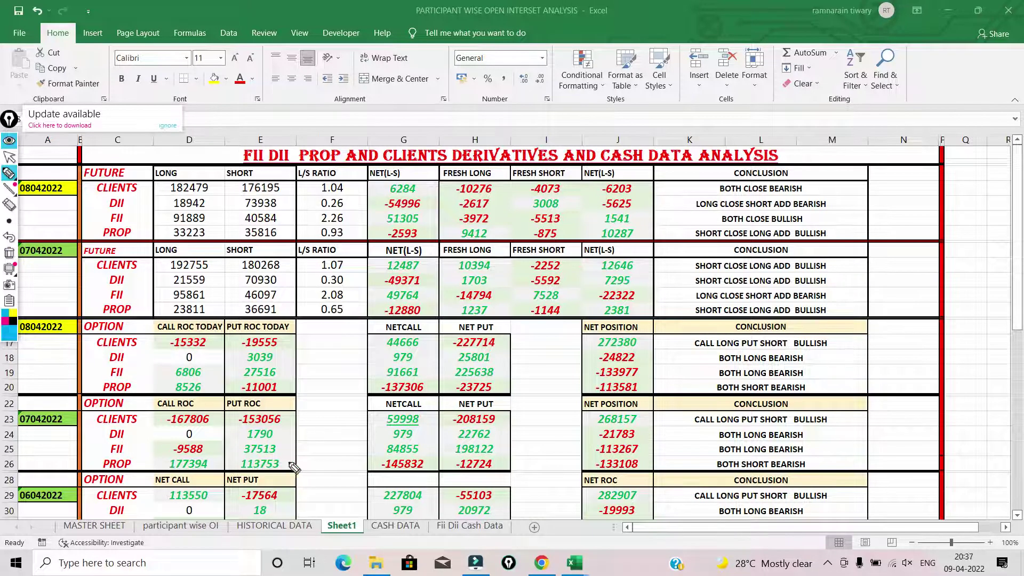
{"action": "mouse_move", "coordinate": [372, 468]}
{"action": "left_mouse_down"}
{"action": "mouse_move", "coordinate": [434, 460]}
{"action": "mouse_move", "coordinate": [382, 455]}
{"action": "left_mouse_up"}
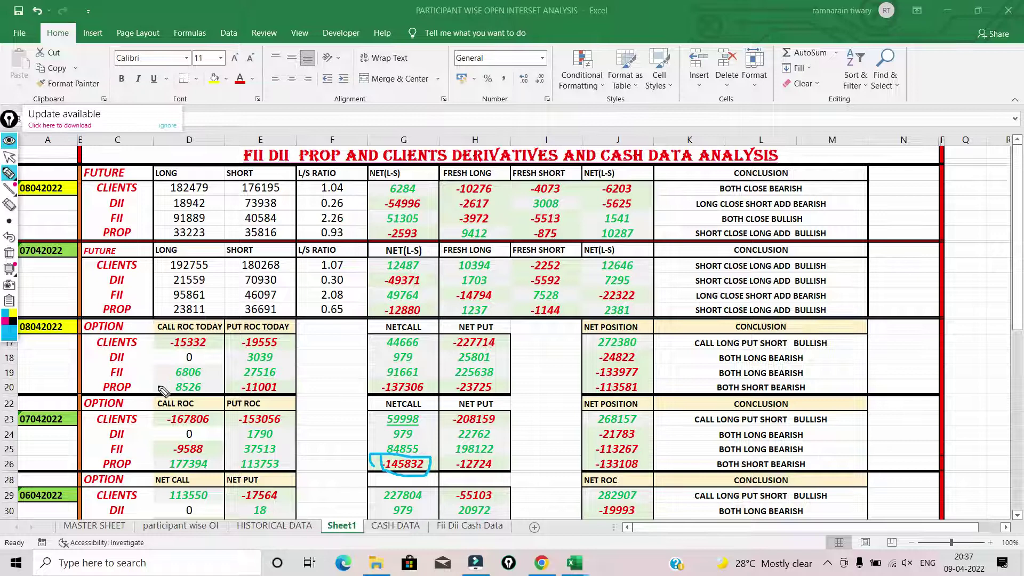
{"action": "left_click_drag", "start_coordinate": [162, 390], "coordinate": [178, 399]}
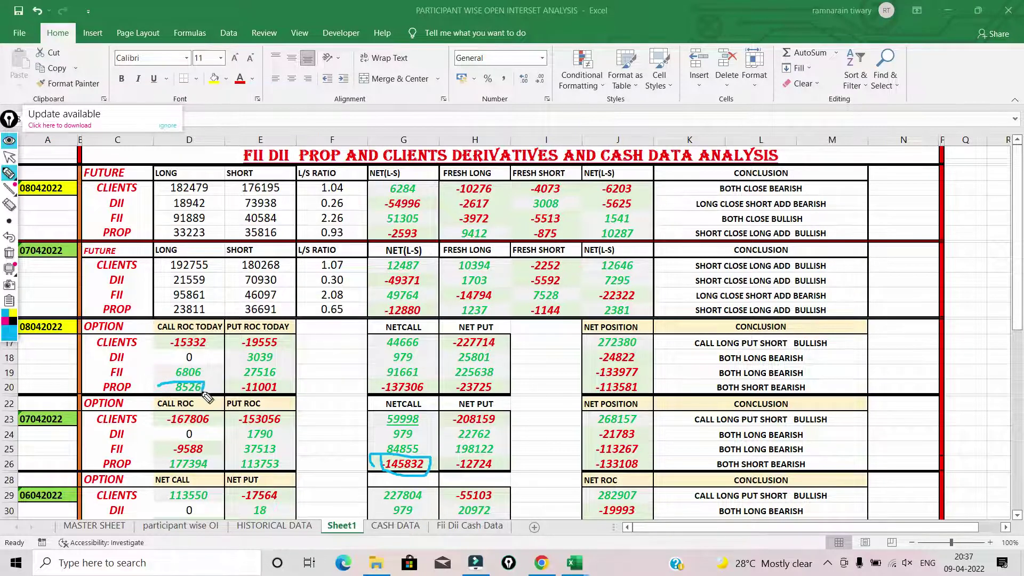
{"action": "mouse_move", "coordinate": [362, 383]}
{"action": "left_mouse_down"}
{"action": "mouse_move", "coordinate": [427, 384]}
{"action": "mouse_move", "coordinate": [376, 384]}
{"action": "left_mouse_up"}
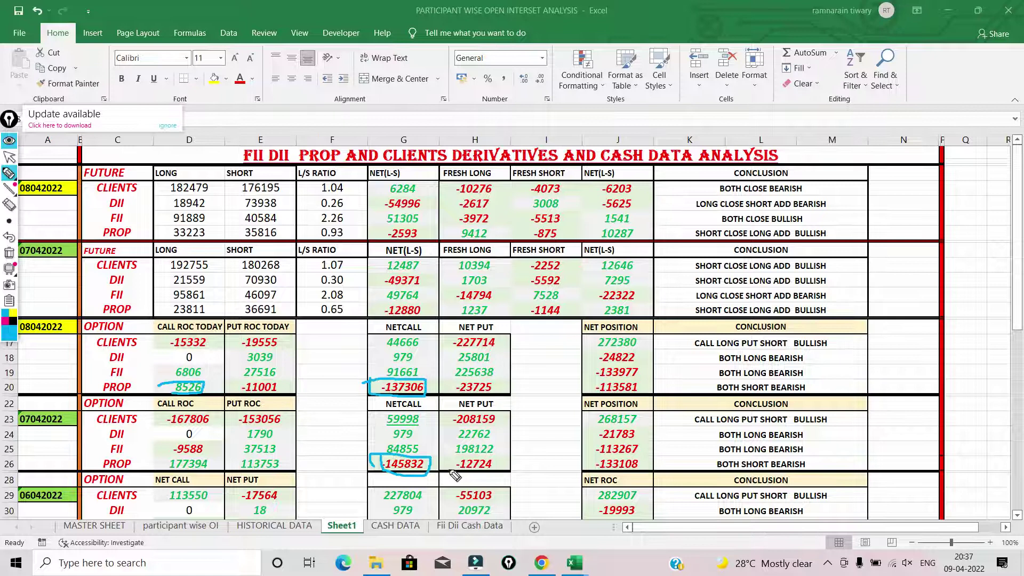
{"action": "mouse_move", "coordinate": [450, 470]}
{"action": "left_mouse_down"}
{"action": "mouse_move", "coordinate": [470, 453]}
{"action": "mouse_move", "coordinate": [502, 478]}
{"action": "mouse_move", "coordinate": [472, 487]}
{"action": "left_mouse_up"}
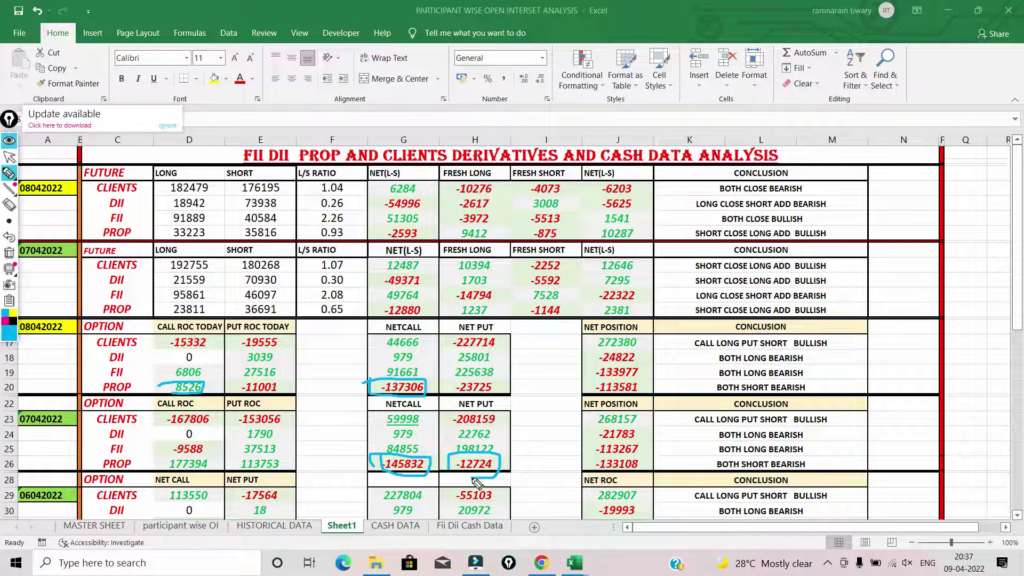
{"action": "left_click_drag", "start_coordinate": [224, 395], "coordinate": [276, 379]}
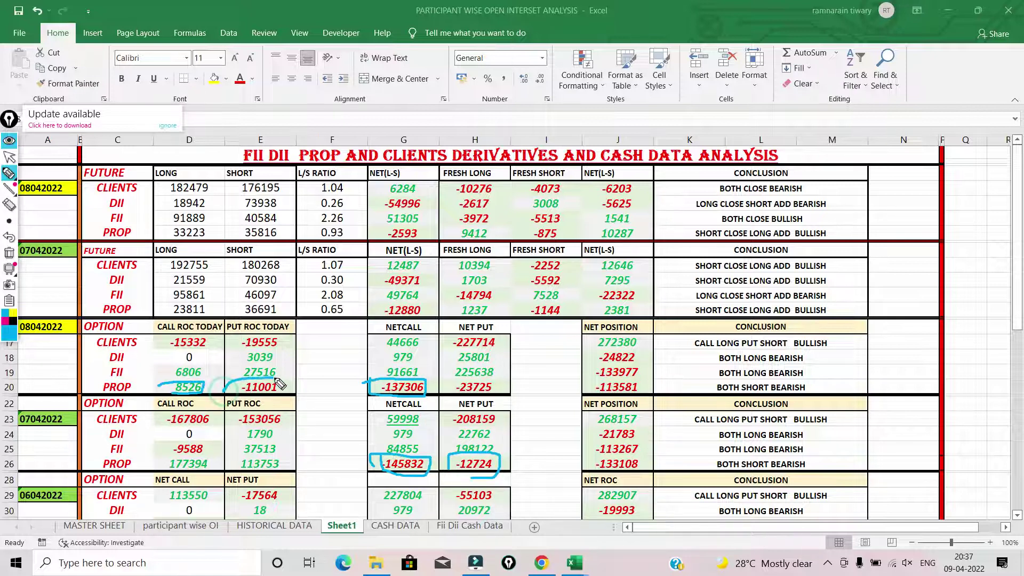
{"action": "left_click_drag", "start_coordinate": [452, 378], "coordinate": [485, 376]}
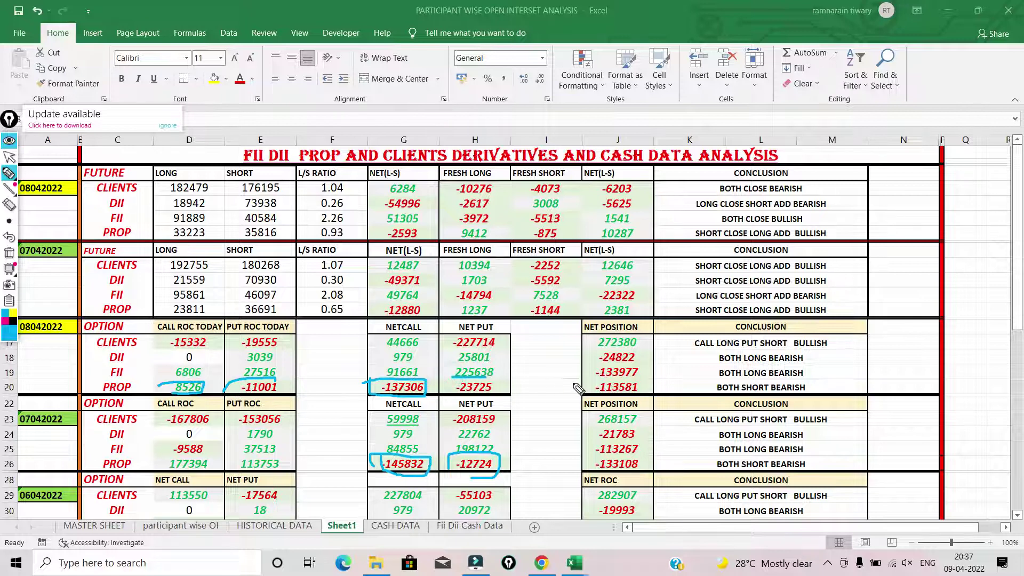
{"action": "left_click_drag", "start_coordinate": [577, 388], "coordinate": [594, 391]}
{"action": "mouse_move", "coordinate": [584, 377]}
{"action": "left_mouse_down"}
{"action": "mouse_move", "coordinate": [607, 367]}
{"action": "mouse_move", "coordinate": [636, 379]}
{"action": "left_mouse_up"}
{"action": "left_click_drag", "start_coordinate": [575, 345], "coordinate": [625, 327]}
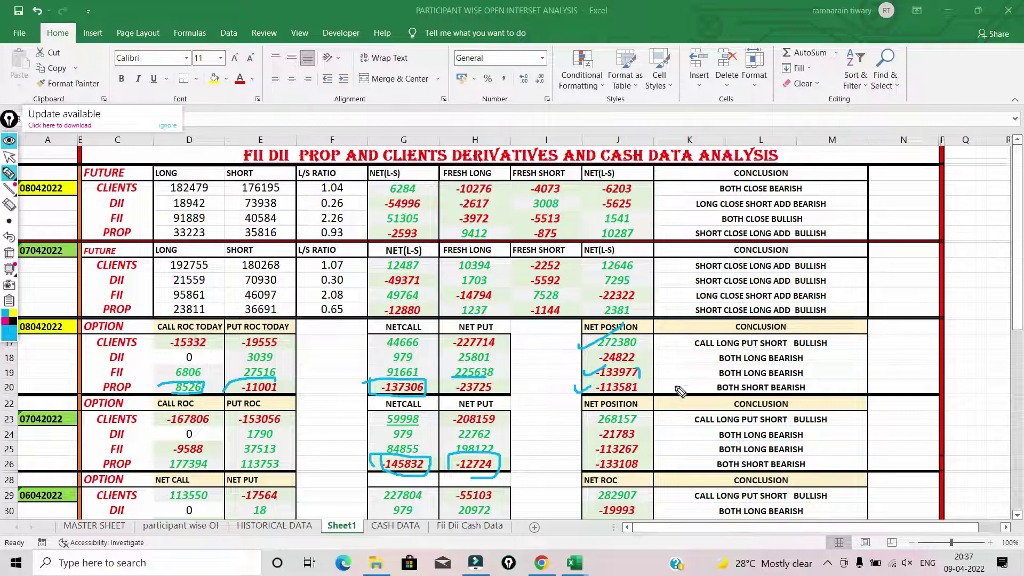
{"action": "left_click_drag", "start_coordinate": [687, 372], "coordinate": [715, 393]}
{"action": "left_click", "coordinate": [9, 254]}
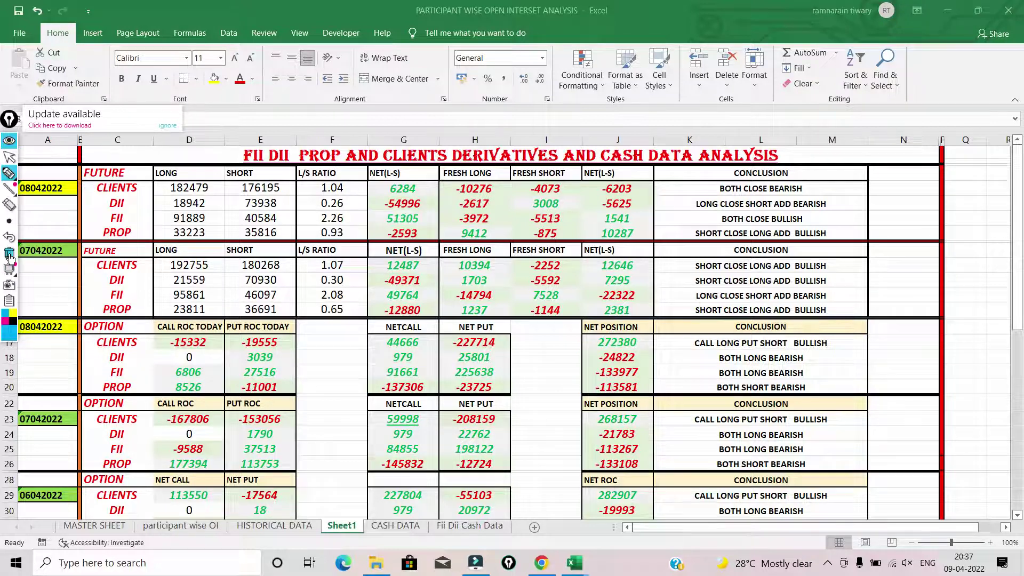
{"action": "left_click", "coordinate": [10, 156]}
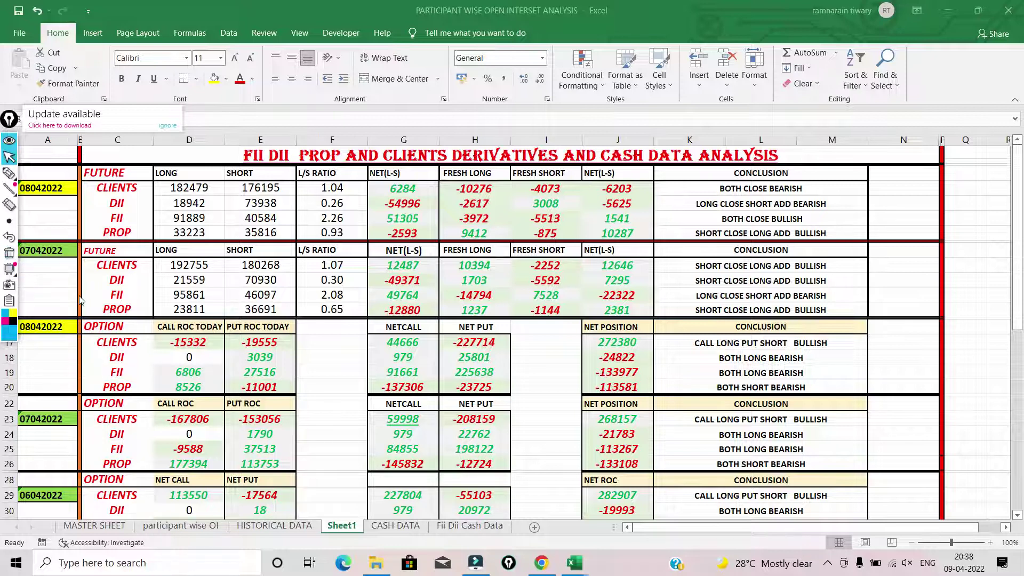
{"action": "left_click", "coordinate": [8, 172]}
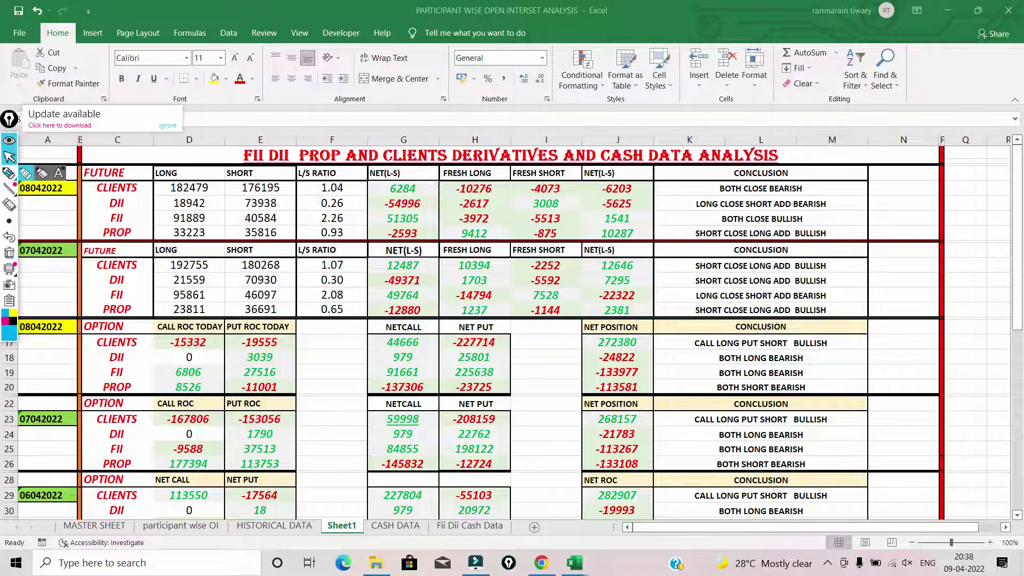
{"action": "mouse_move", "coordinate": [236, 364]}
{"action": "left_mouse_down"}
{"action": "mouse_move", "coordinate": [246, 387]}
{"action": "mouse_move", "coordinate": [238, 366]}
{"action": "left_mouse_up"}
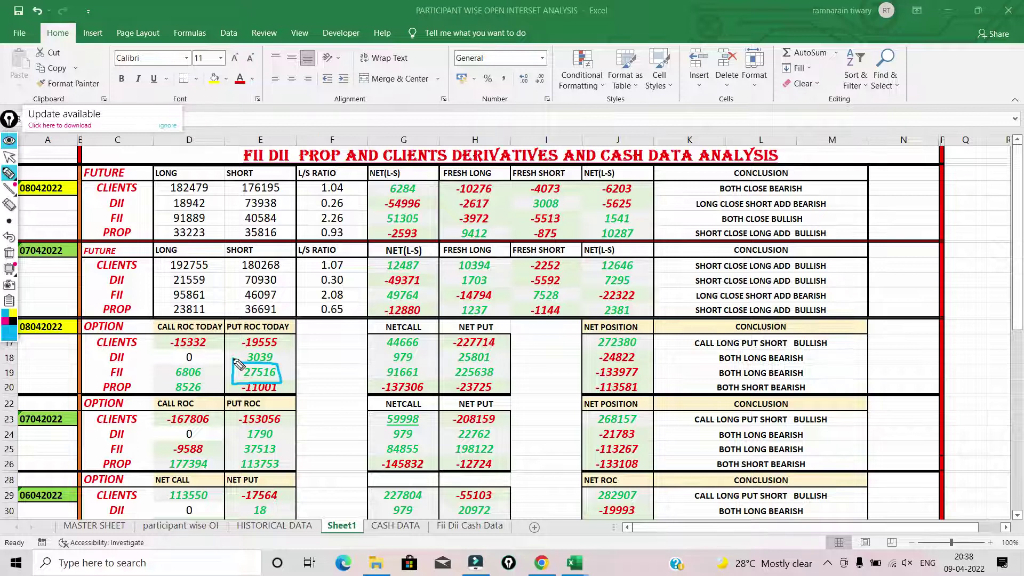
{"action": "left_click_drag", "start_coordinate": [280, 374], "coordinate": [357, 349]}
{"action": "left_click", "coordinate": [10, 255]}
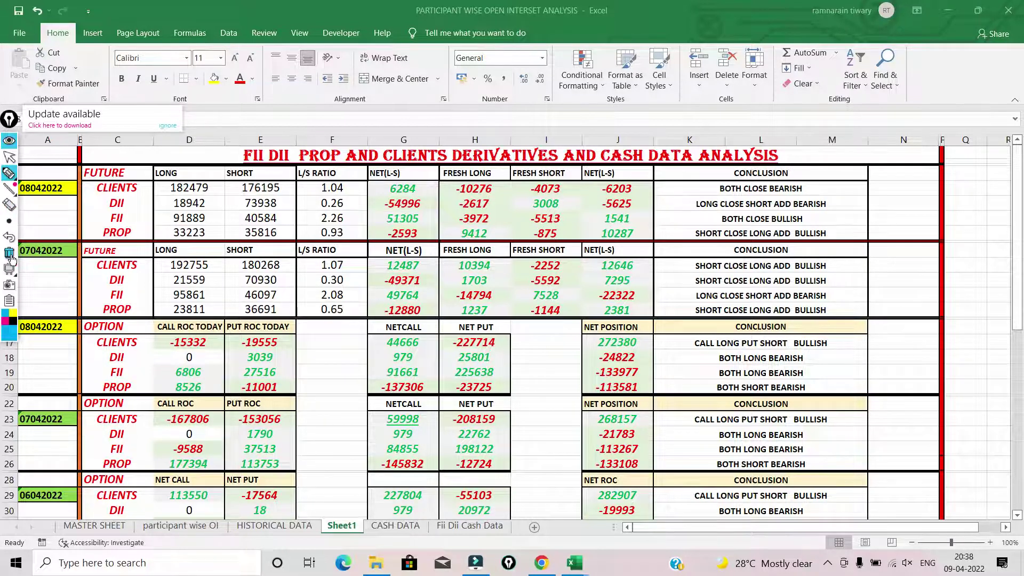
{"action": "left_click", "coordinate": [8, 158]}
{"action": "mouse_move", "coordinate": [574, 563]}
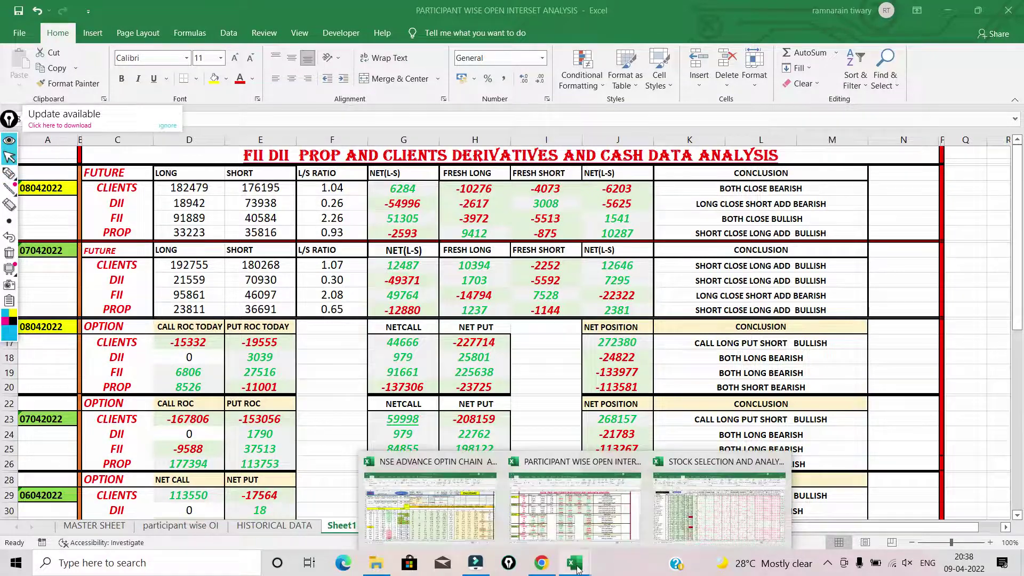
Open the NSE option chain workbook and circle winning probabilities 40.27 and 36.24
{"action": "left_click", "coordinate": [474, 543]}
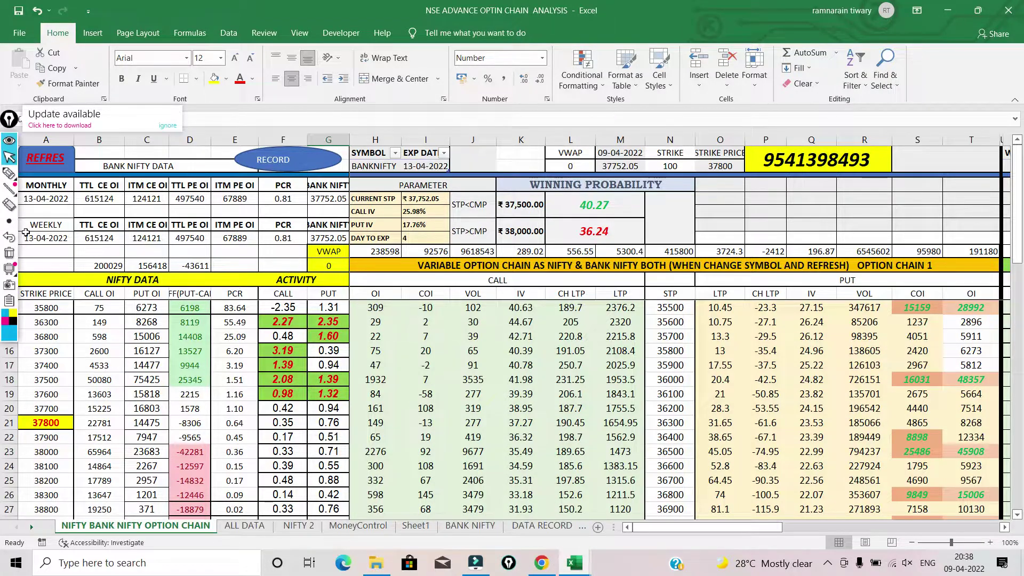
{"action": "left_click", "coordinate": [9, 173]}
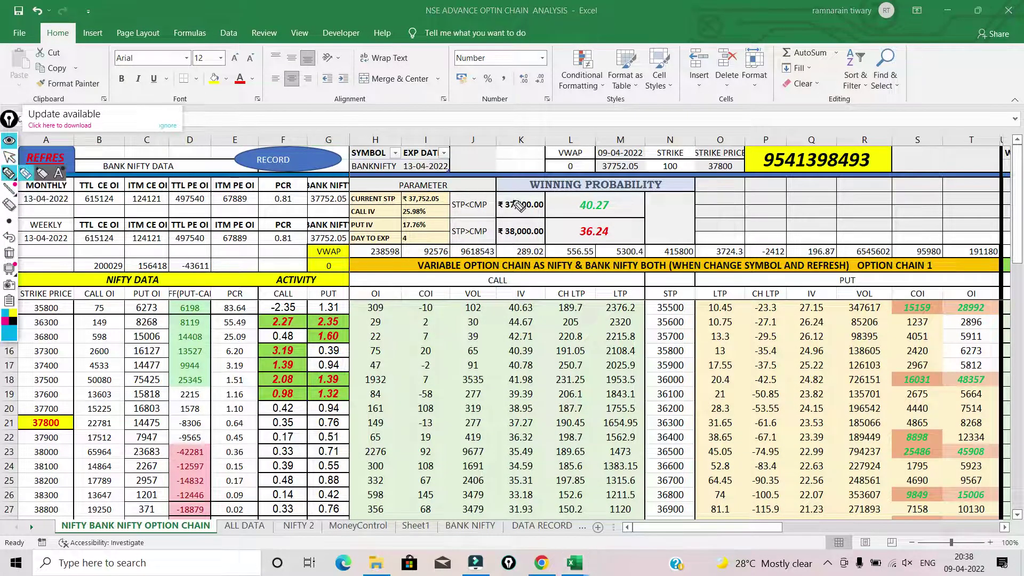
{"action": "mouse_move", "coordinate": [584, 199]}
{"action": "left_mouse_down"}
{"action": "mouse_move", "coordinate": [618, 208]}
{"action": "mouse_move", "coordinate": [578, 200]}
{"action": "left_mouse_up"}
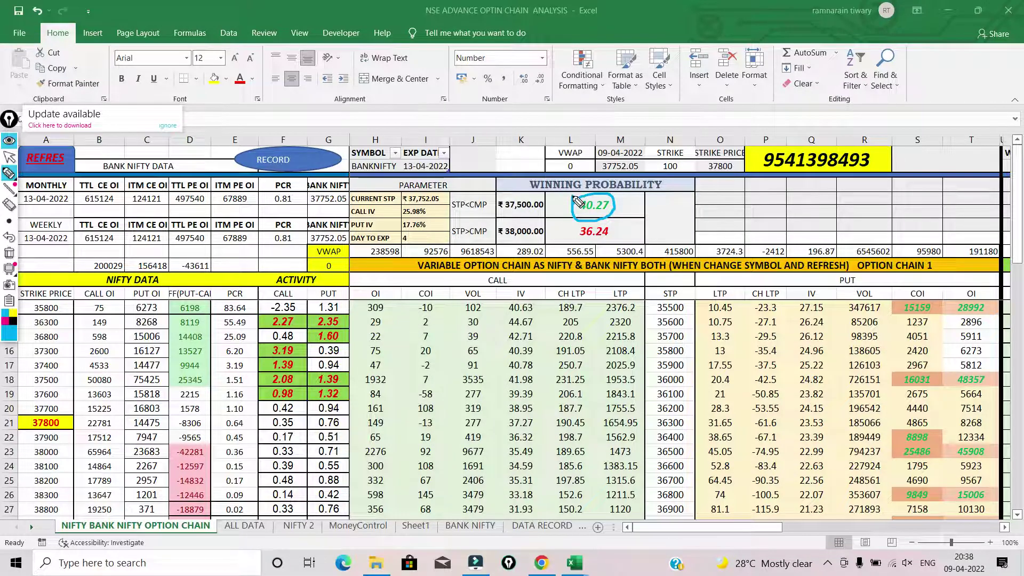
{"action": "left_click_drag", "start_coordinate": [575, 220], "coordinate": [579, 226]}
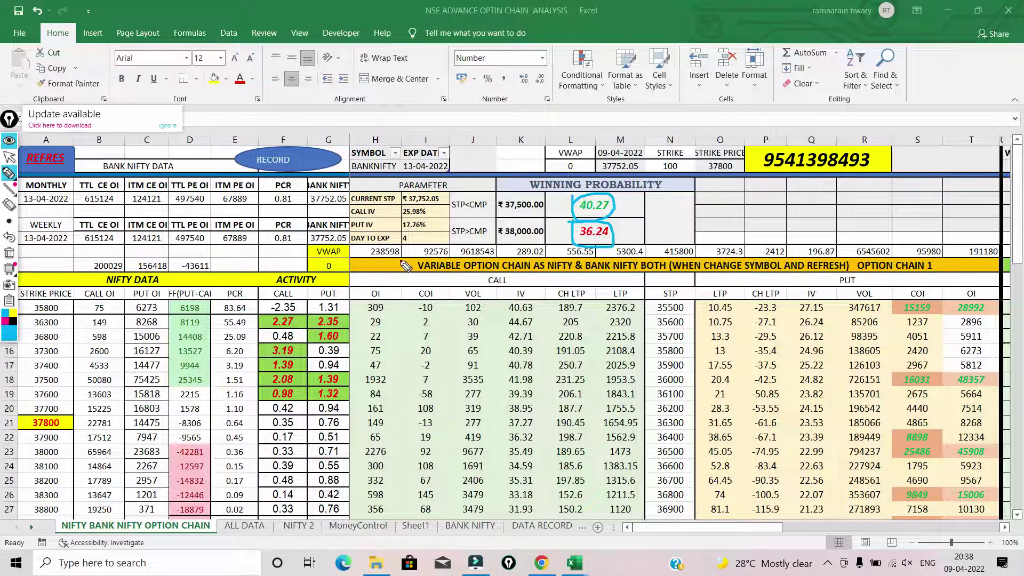
Mark the totals 92576 and 95980, then erase the circles
{"action": "mouse_move", "coordinate": [409, 256]}
{"action": "left_mouse_down"}
{"action": "mouse_move", "coordinate": [438, 243]}
{"action": "mouse_move", "coordinate": [422, 250]}
{"action": "left_mouse_up"}
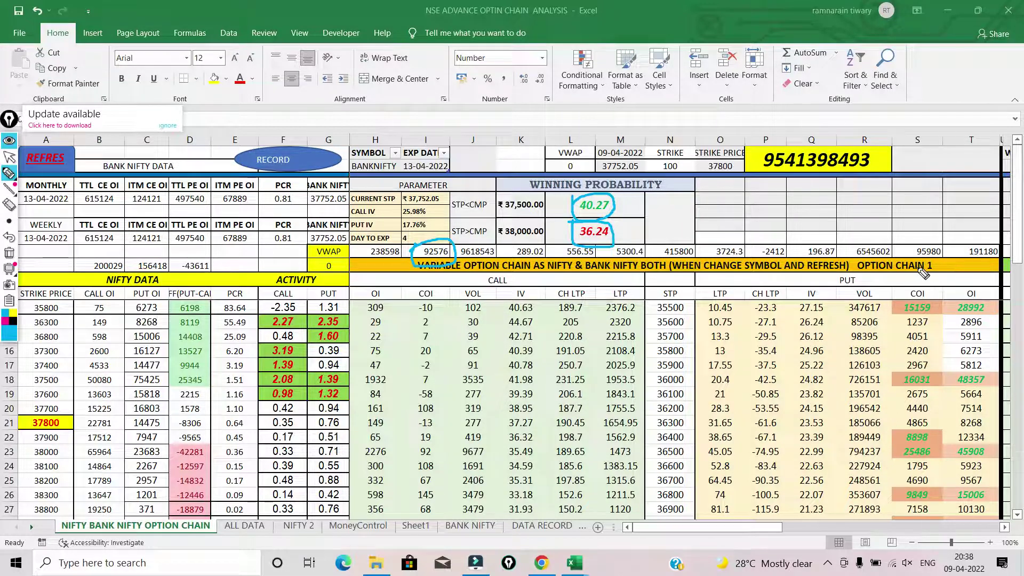
{"action": "left_click_drag", "start_coordinate": [901, 252], "coordinate": [879, 230]}
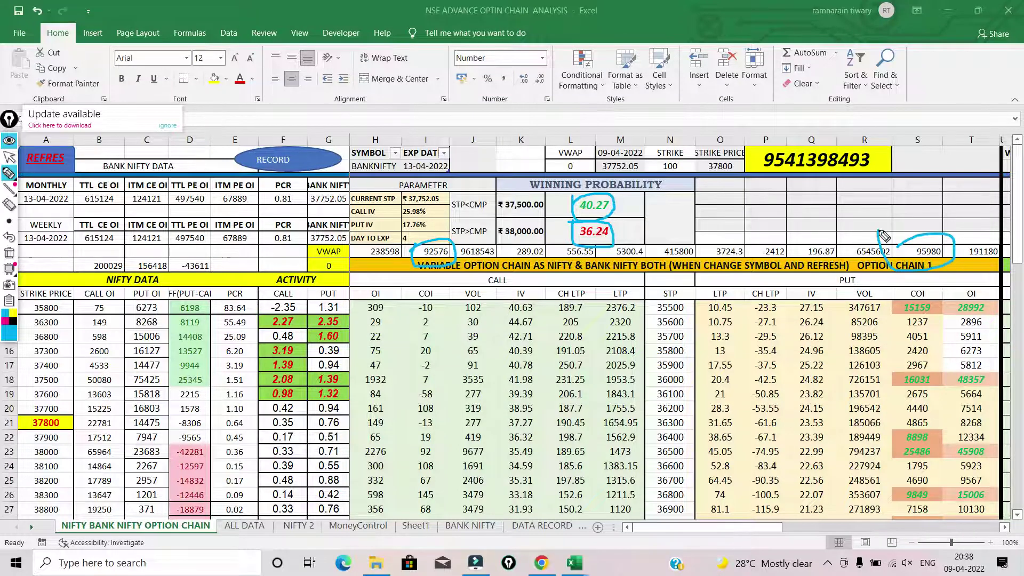
{"action": "left_click", "coordinate": [10, 157]}
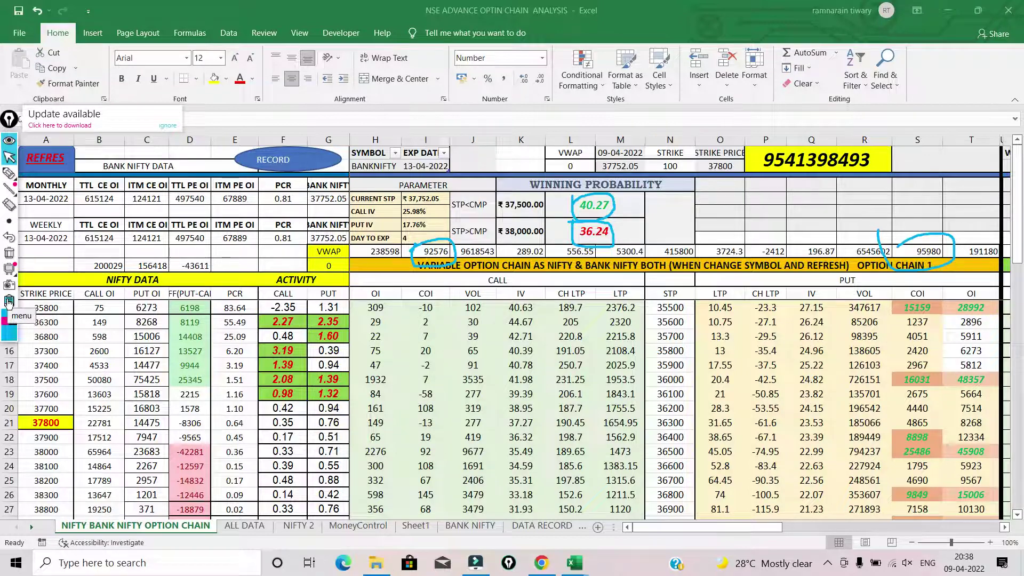
{"action": "left_click", "coordinate": [9, 253]}
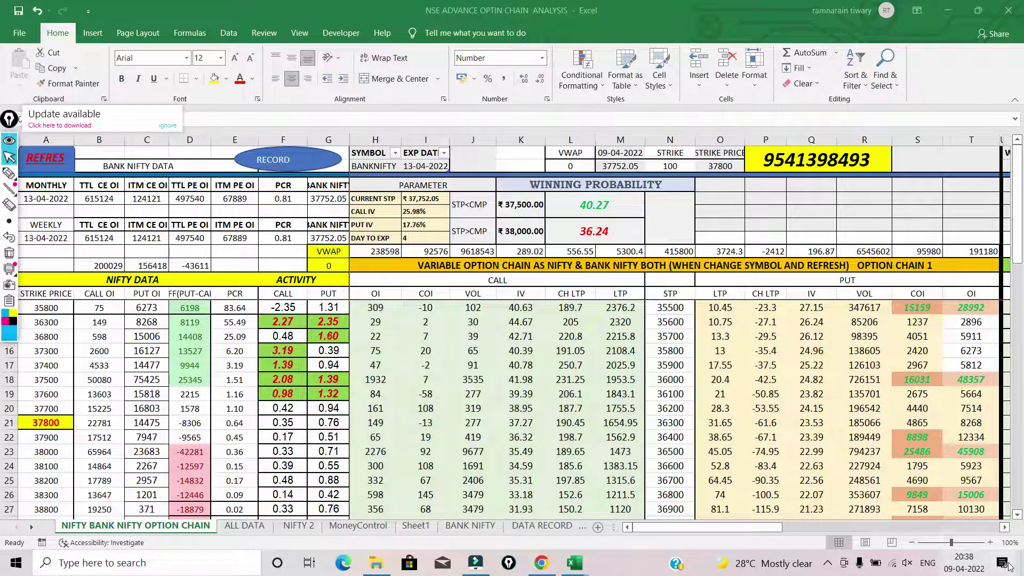
Circle put COI 25132, 10322, 8827, 33576 and call COI 12202 at strike 37500
{"action": "scroll", "coordinate": [1019, 516], "scroll_direction": "down", "scroll_amount": 3}
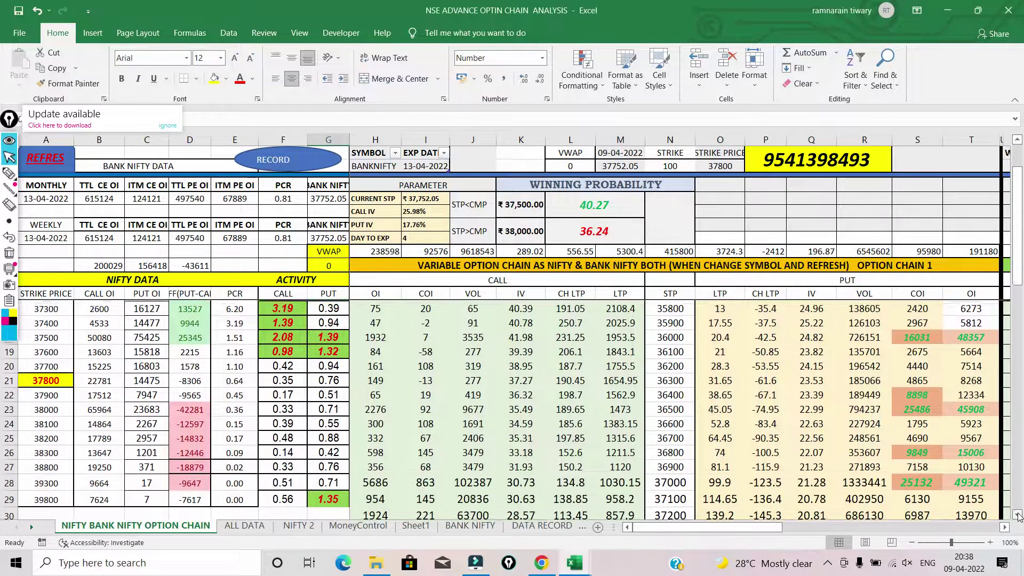
{"action": "scroll", "coordinate": [1019, 516], "scroll_direction": "down", "scroll_amount": 2}
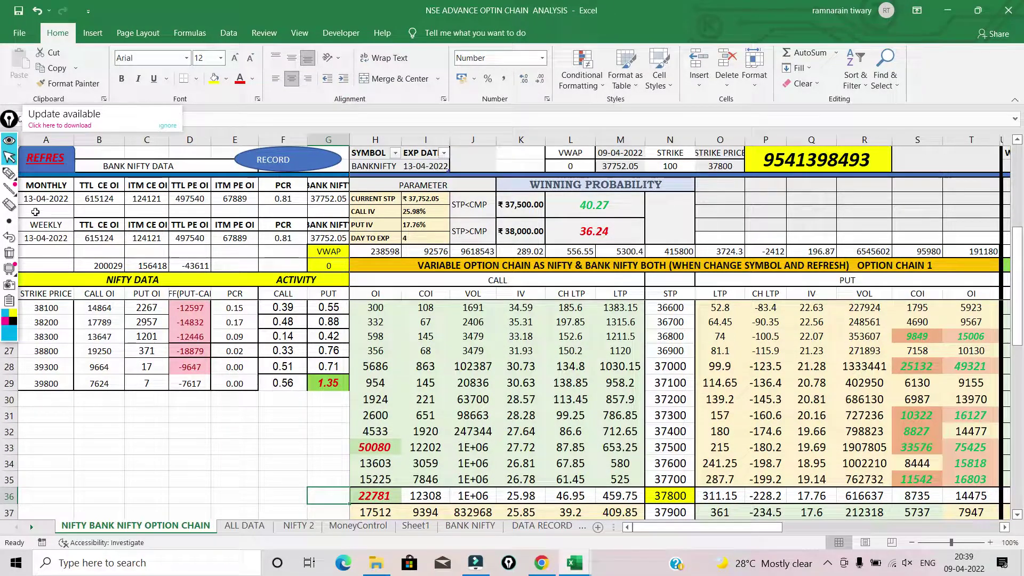
{"action": "left_click", "coordinate": [8, 173]}
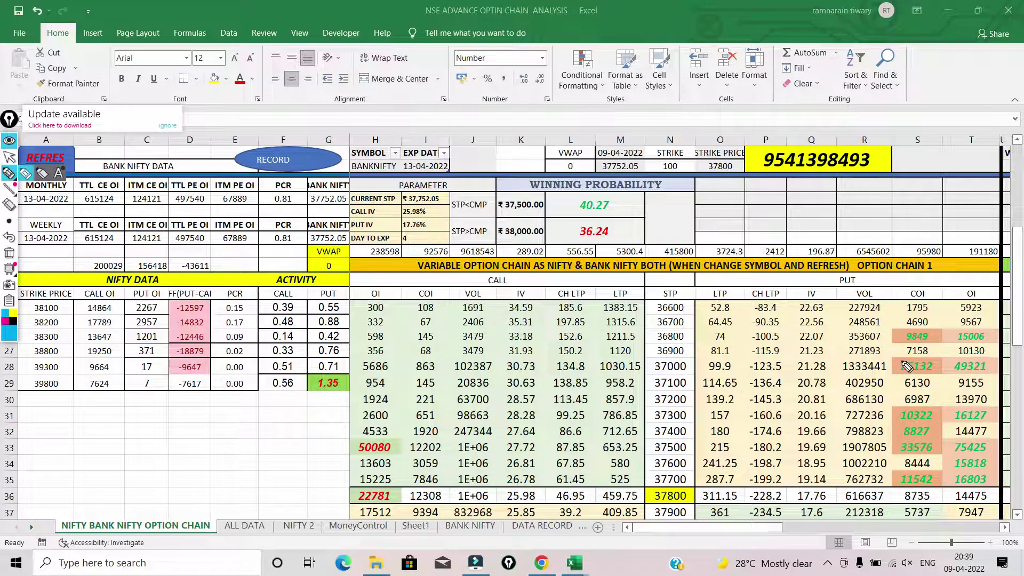
{"action": "left_click_drag", "start_coordinate": [907, 356], "coordinate": [898, 360]}
{"action": "left_click_drag", "start_coordinate": [902, 406], "coordinate": [901, 389]}
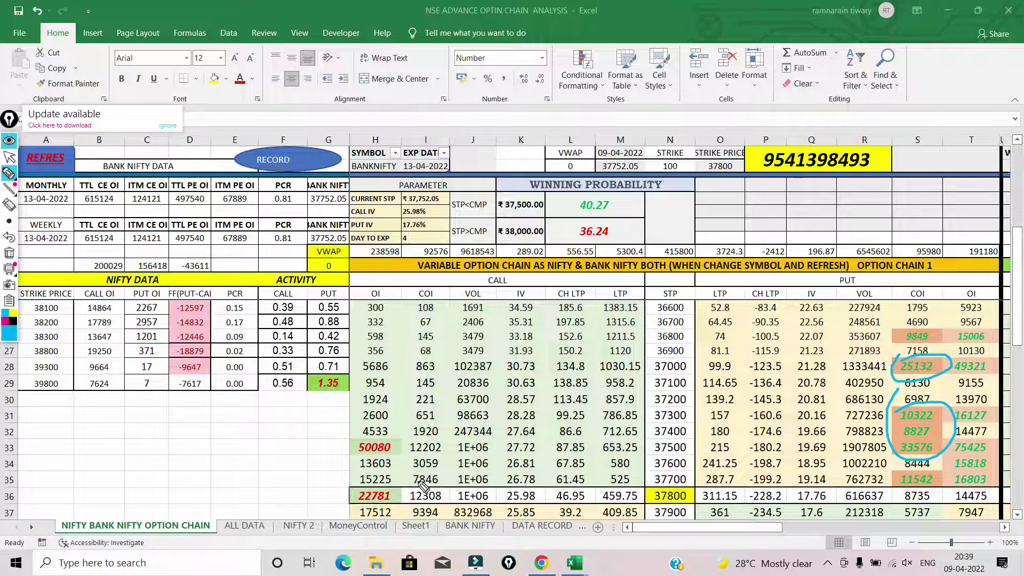
{"action": "left_click_drag", "start_coordinate": [409, 455], "coordinate": [416, 434]}
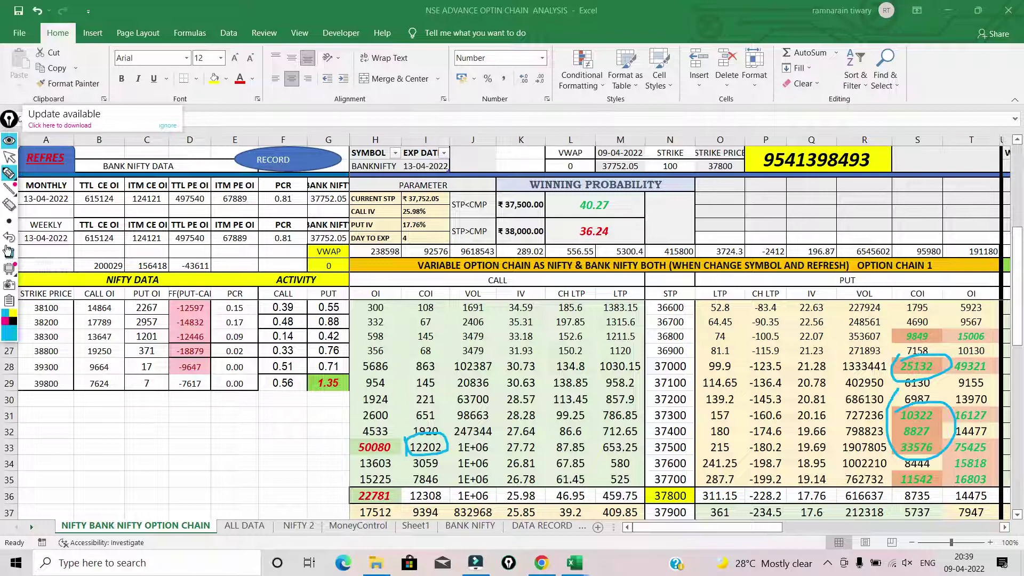
Return to the pointer and widen column J slightly
{"action": "left_click", "coordinate": [9, 157]}
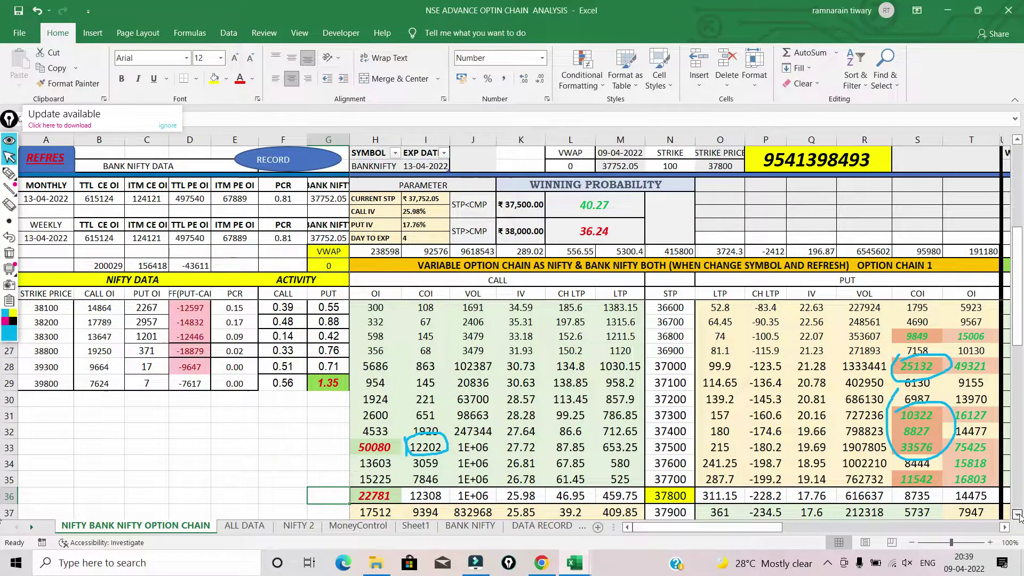
{"action": "scroll", "coordinate": [1019, 517], "scroll_direction": "down", "scroll_amount": 2}
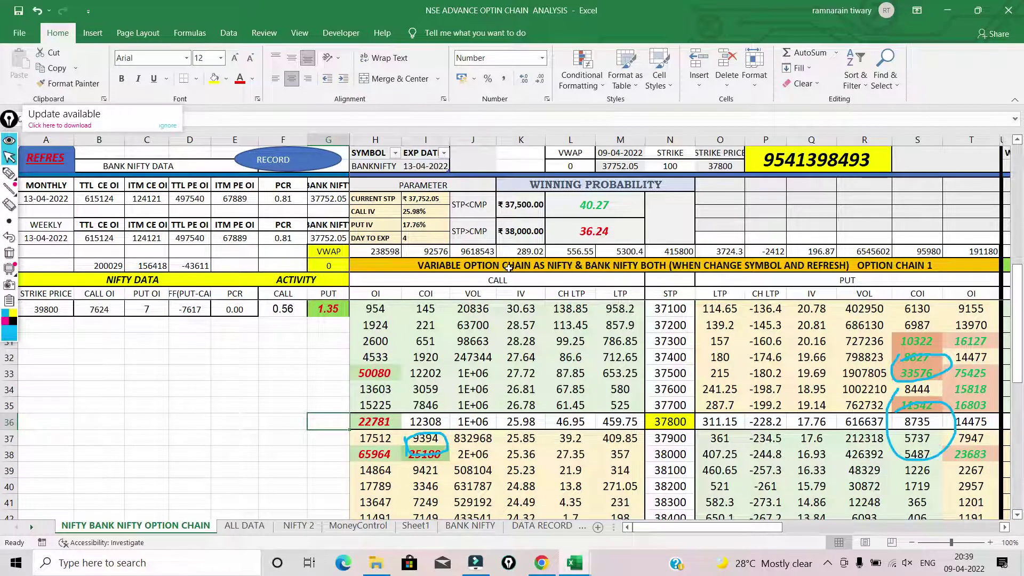
{"action": "left_click_drag", "start_coordinate": [497, 140], "coordinate": [502, 140]}
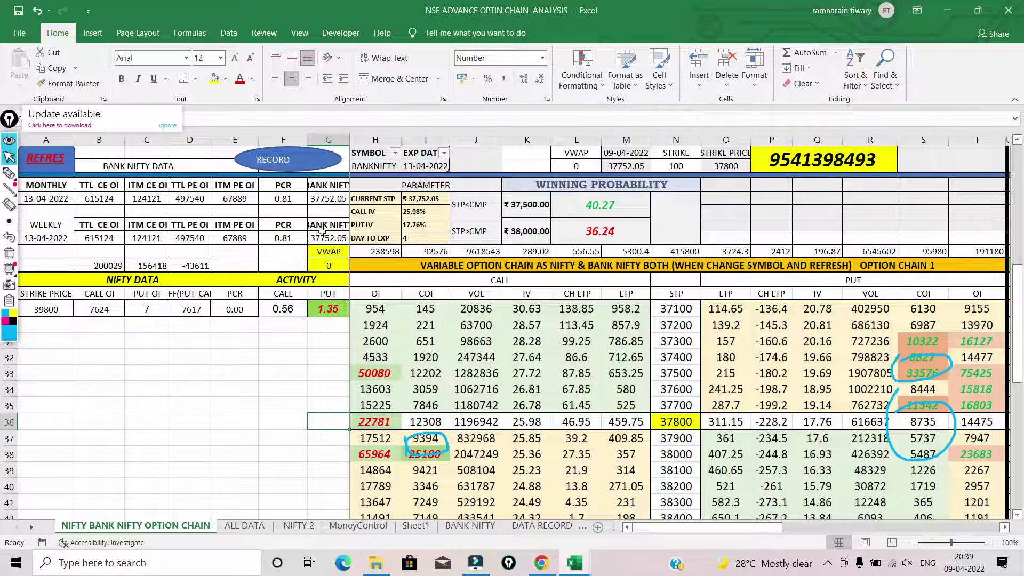
Set cell H5 to NIFTY, refresh the option chain and connect anonymously to NSE
{"action": "left_click", "coordinate": [385, 163]}
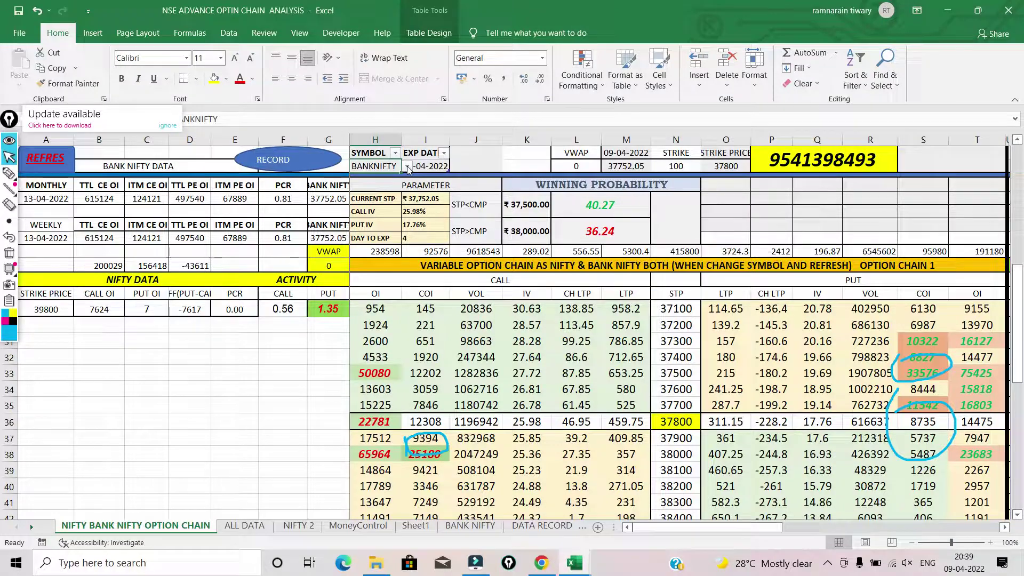
{"action": "left_click", "coordinate": [407, 167]}
{"action": "left_click", "coordinate": [380, 179]}
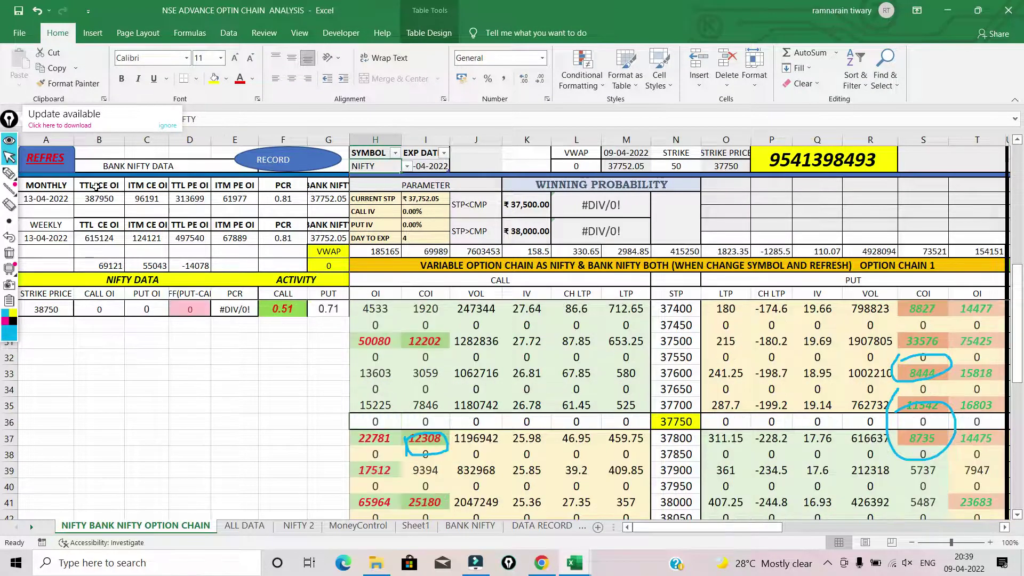
{"action": "left_click", "coordinate": [47, 164]}
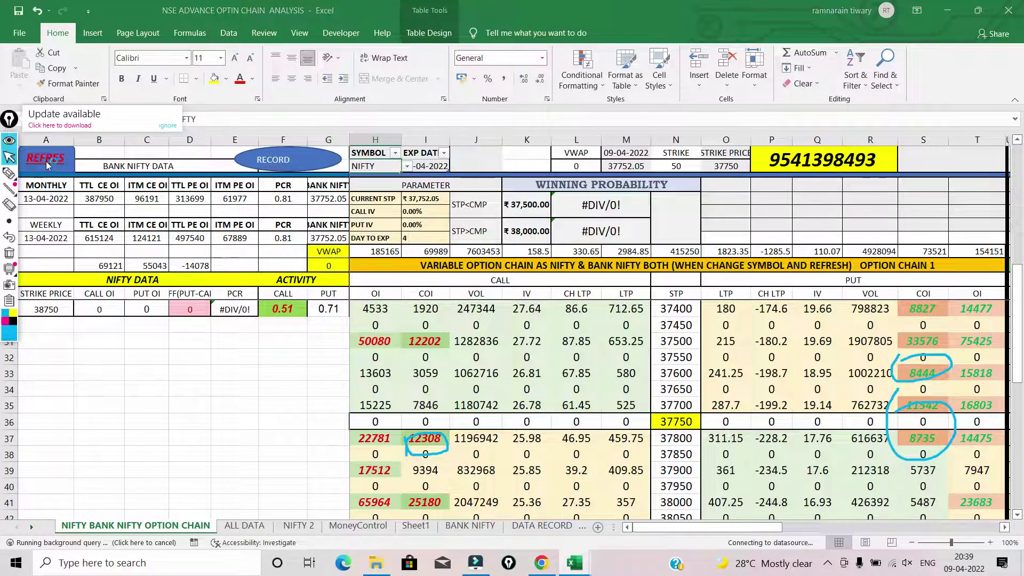
{"action": "left_click", "coordinate": [645, 340]}
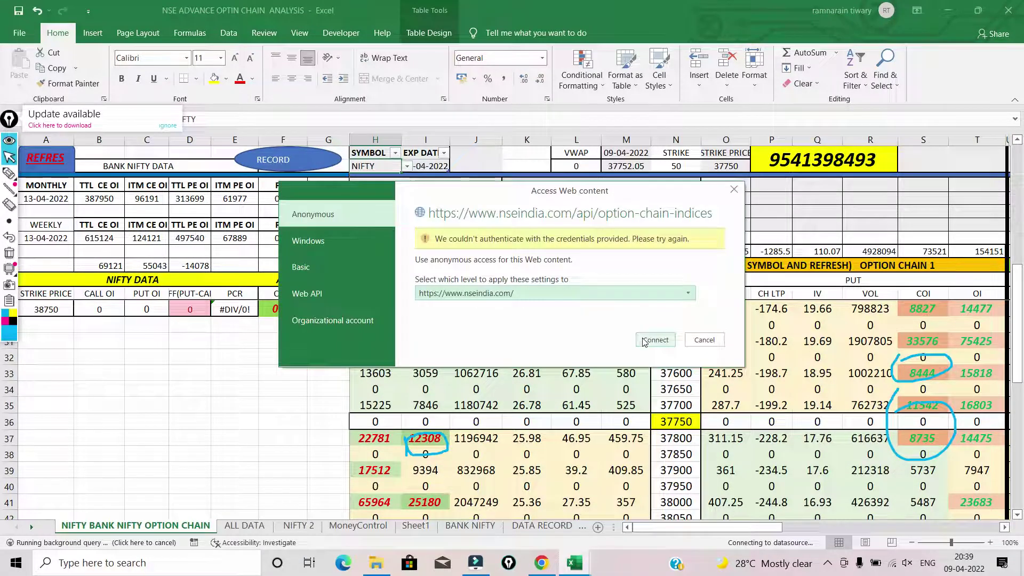
{"action": "left_click", "coordinate": [645, 341]}
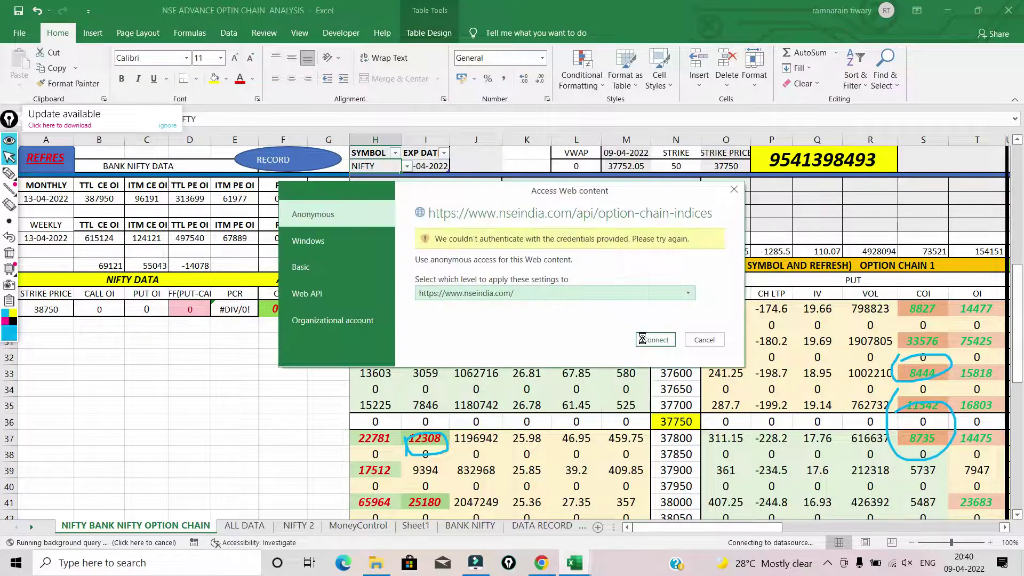
{"action": "left_click", "coordinate": [655, 341]}
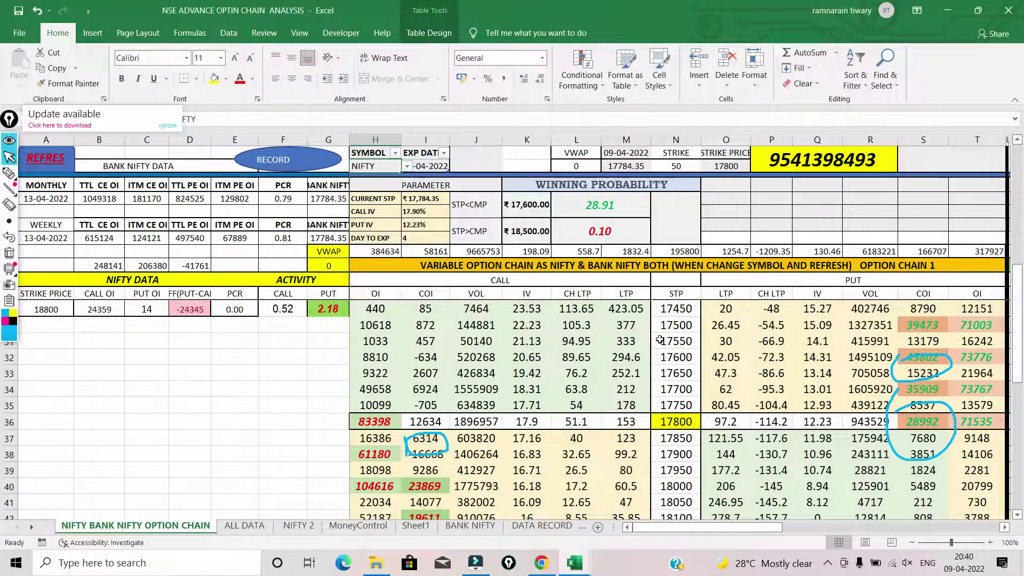
Circle probabilities 0.10 and 28.91, totals 58161 and 166707, and strikes 16750/16800
{"action": "left_click_drag", "start_coordinate": [1017, 347], "coordinate": [1015, 216]}
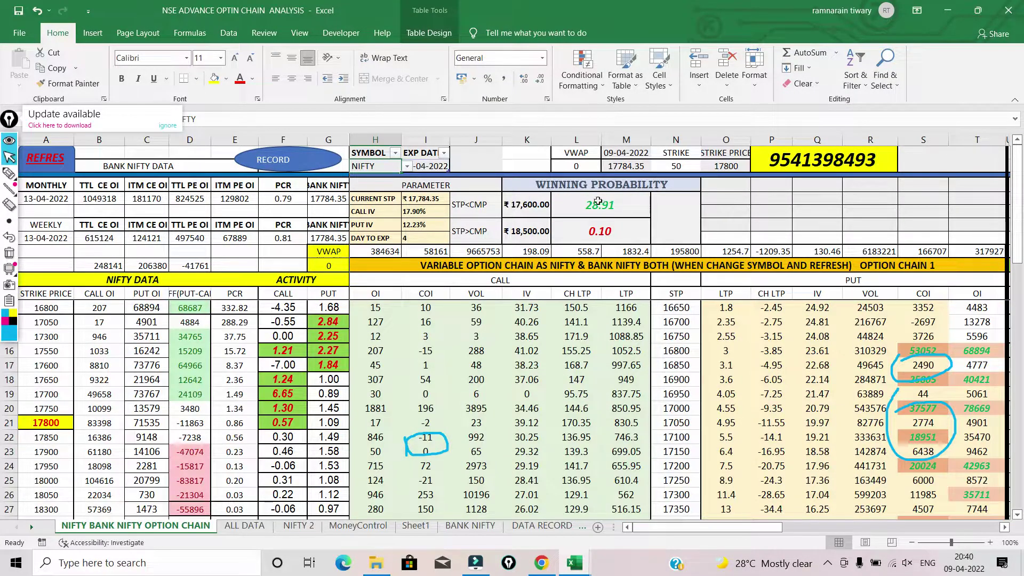
{"action": "left_click", "coordinate": [8, 173]}
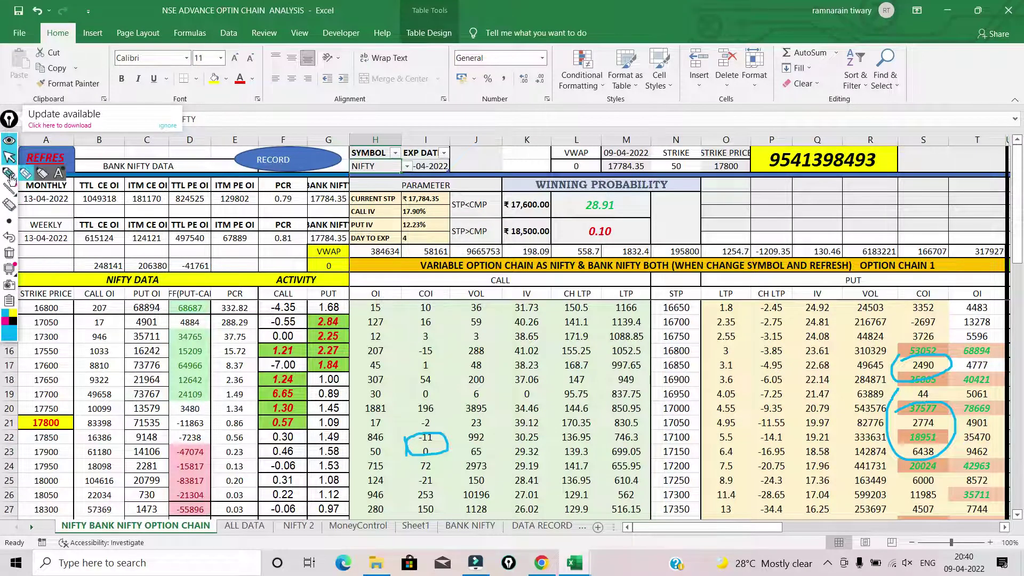
{"action": "left_click_drag", "start_coordinate": [574, 233], "coordinate": [594, 247]}
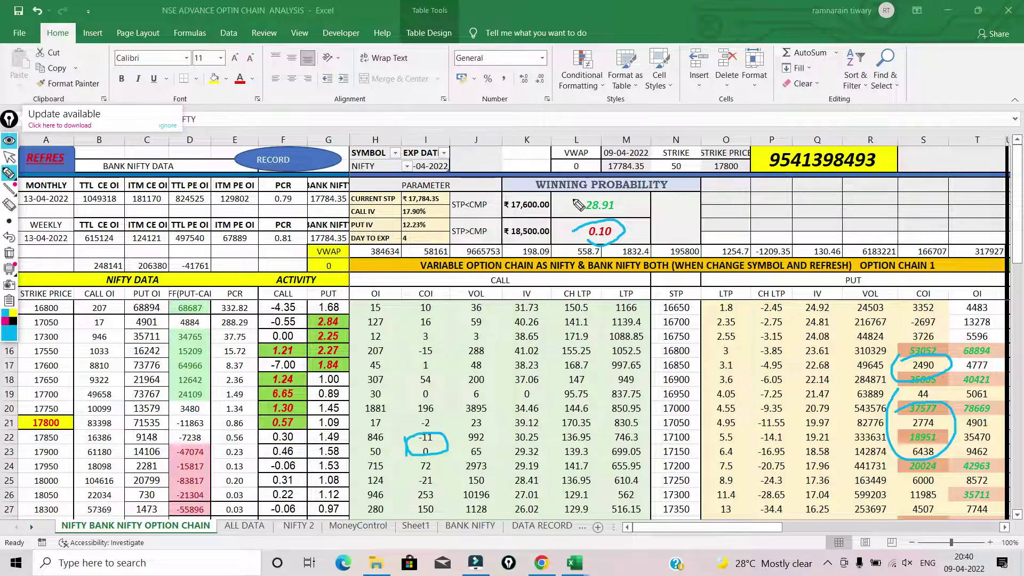
{"action": "left_click_drag", "start_coordinate": [523, 186], "coordinate": [645, 195]}
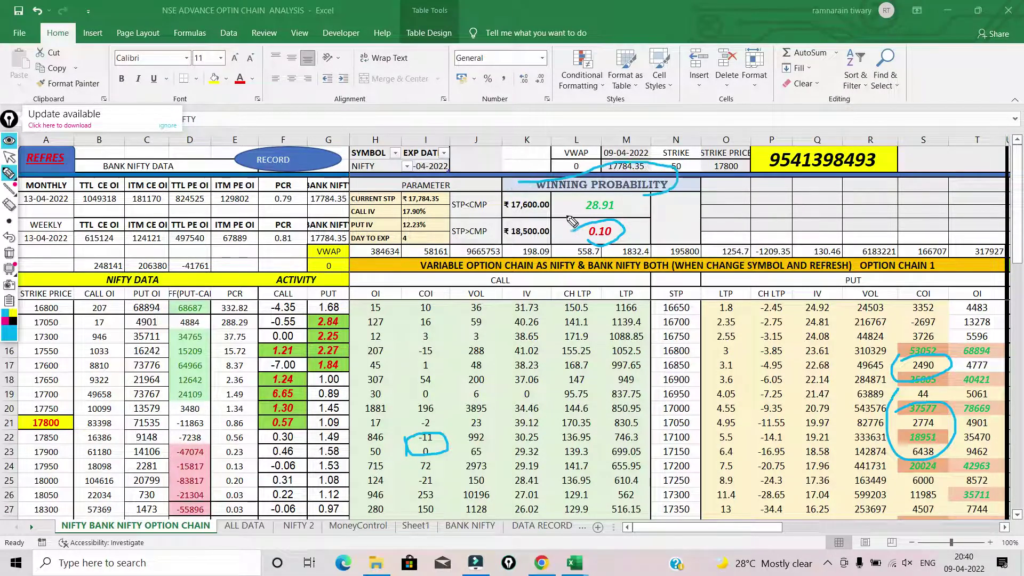
{"action": "left_click_drag", "start_coordinate": [566, 216], "coordinate": [578, 200]}
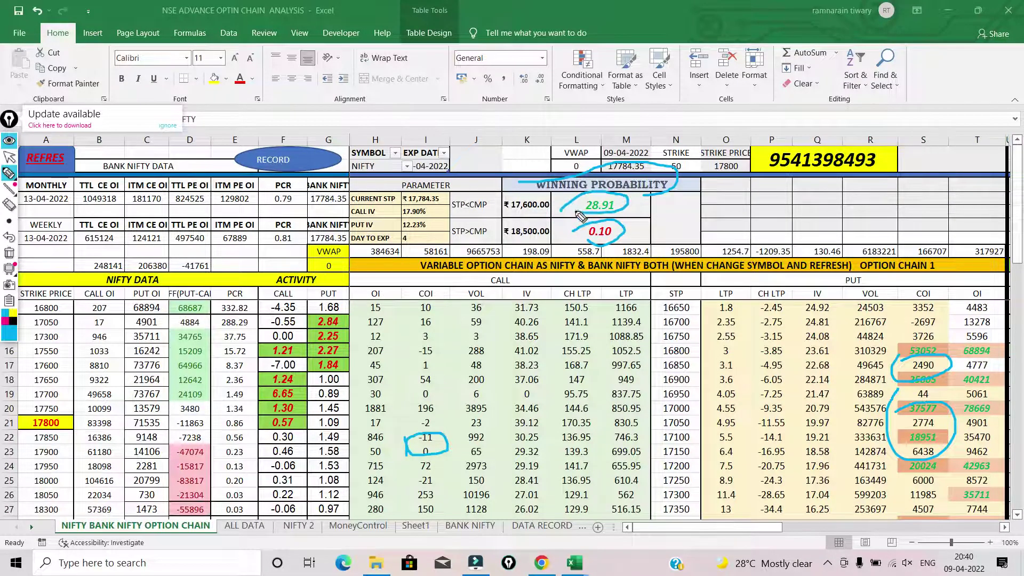
{"action": "left_click_drag", "start_coordinate": [416, 255], "coordinate": [422, 260]}
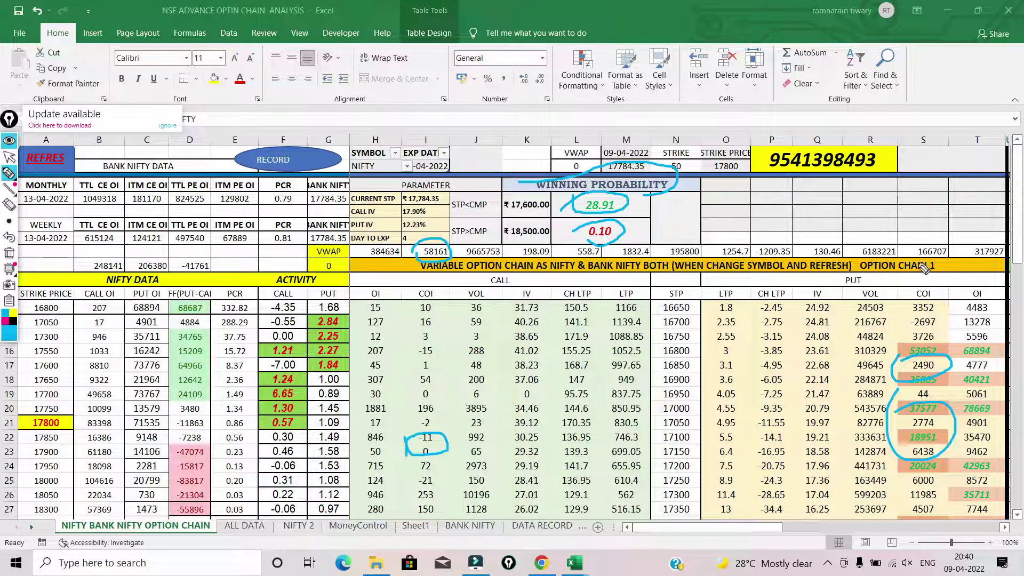
{"action": "mouse_move", "coordinate": [907, 254]}
{"action": "left_mouse_down"}
{"action": "mouse_move", "coordinate": [956, 253]}
{"action": "mouse_move", "coordinate": [913, 269]}
{"action": "mouse_move", "coordinate": [903, 238]}
{"action": "left_mouse_up"}
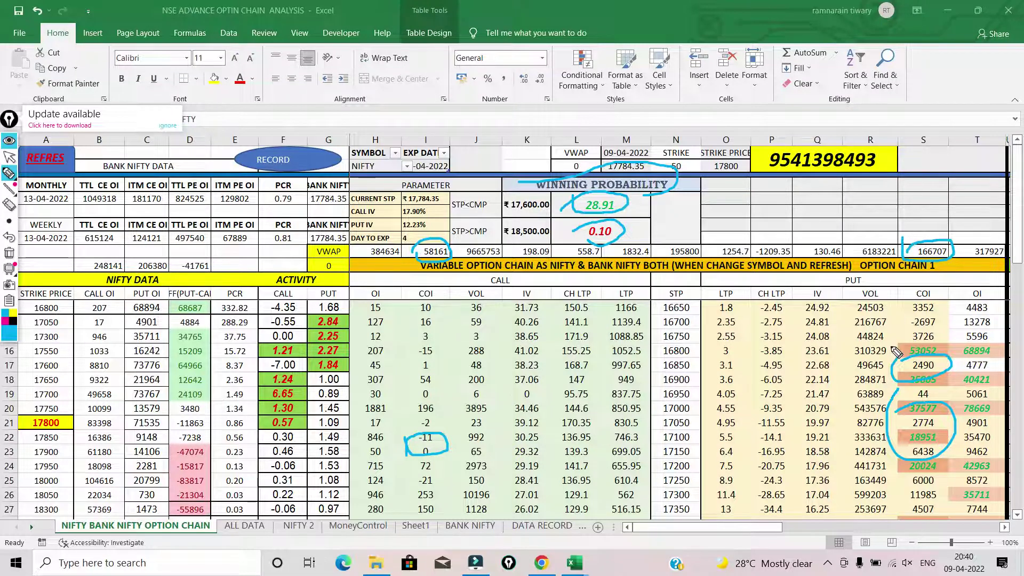
{"action": "mouse_move", "coordinate": [660, 353]}
{"action": "left_mouse_down"}
{"action": "mouse_move", "coordinate": [697, 330]}
{"action": "mouse_move", "coordinate": [657, 342]}
{"action": "left_mouse_up"}
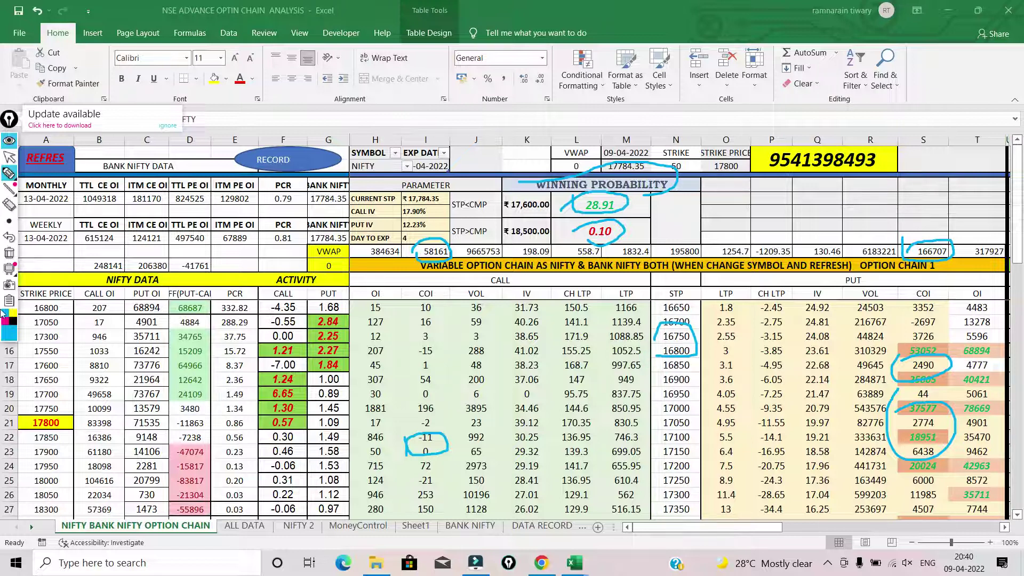
Erase that ink and circle the put COI values 53052, 37577 and 20024
{"action": "left_click", "coordinate": [9, 253]}
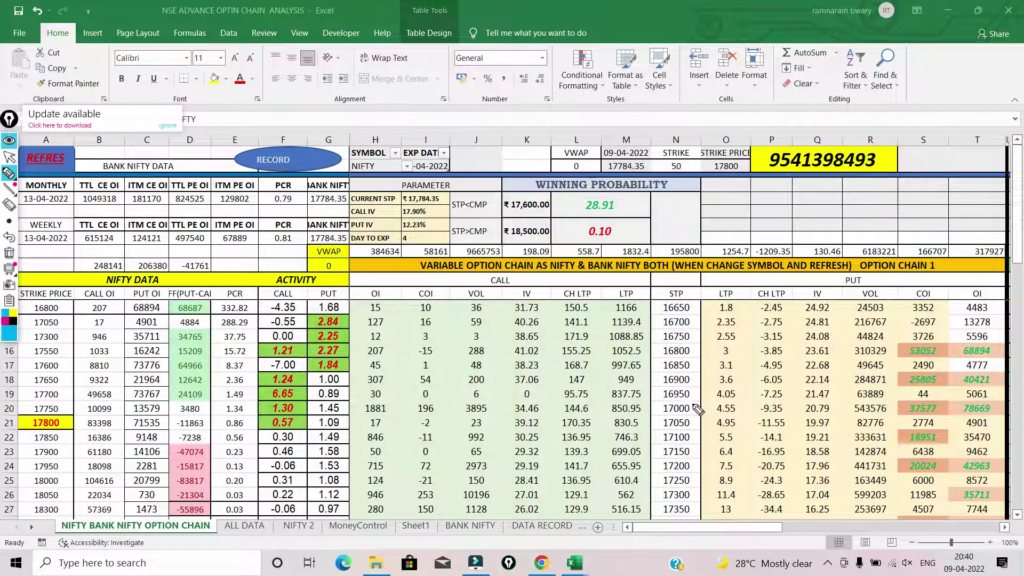
{"action": "left_click_drag", "start_coordinate": [899, 353], "coordinate": [890, 332]}
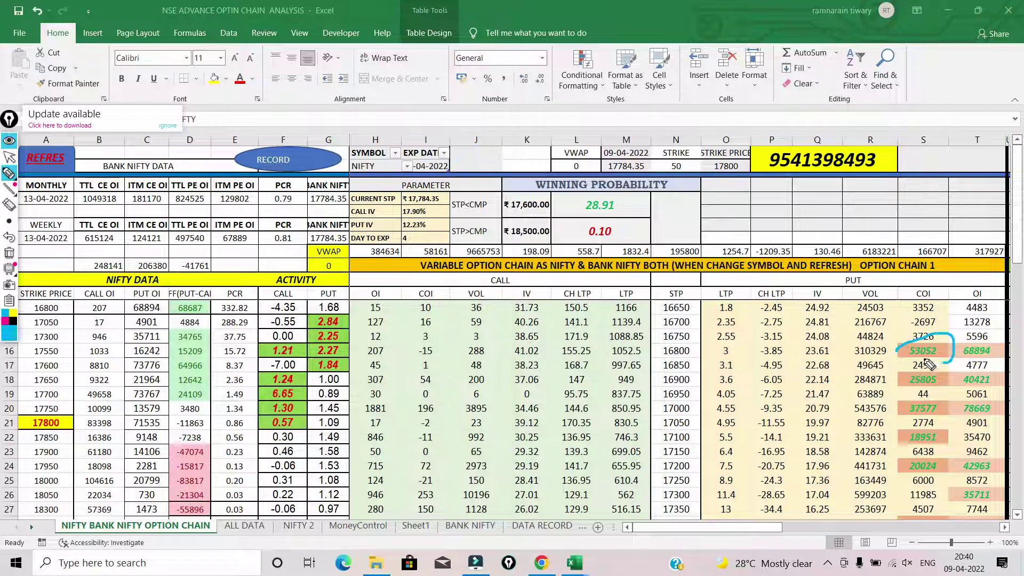
{"action": "left_click_drag", "start_coordinate": [912, 395], "coordinate": [901, 409]}
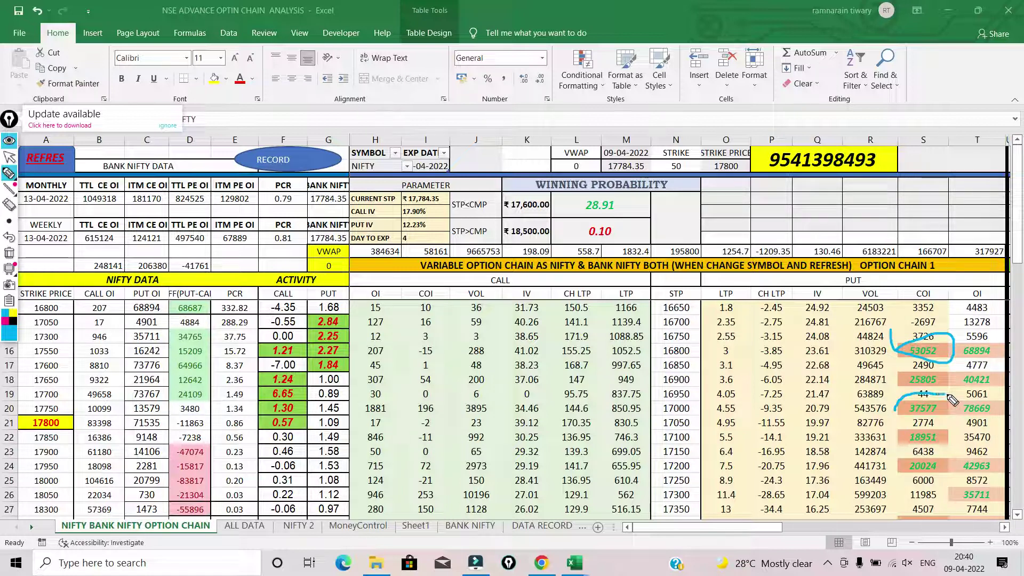
{"action": "mouse_move", "coordinate": [899, 460]}
{"action": "left_mouse_down"}
{"action": "mouse_move", "coordinate": [907, 485]}
{"action": "mouse_move", "coordinate": [907, 449]}
{"action": "left_mouse_up"}
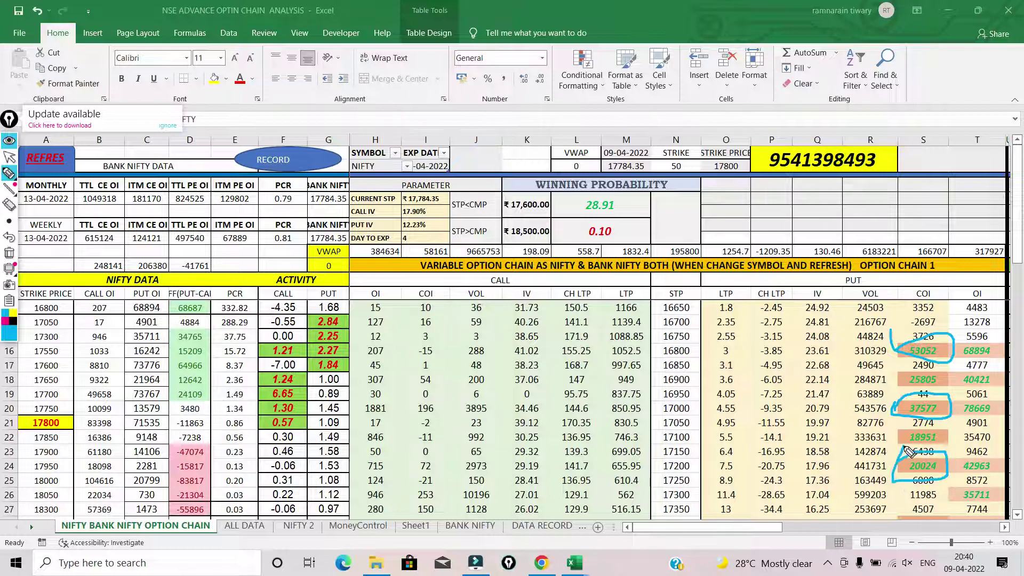
{"action": "mouse_move", "coordinate": [9, 173]}
{"action": "left_click", "coordinate": [11, 184]}
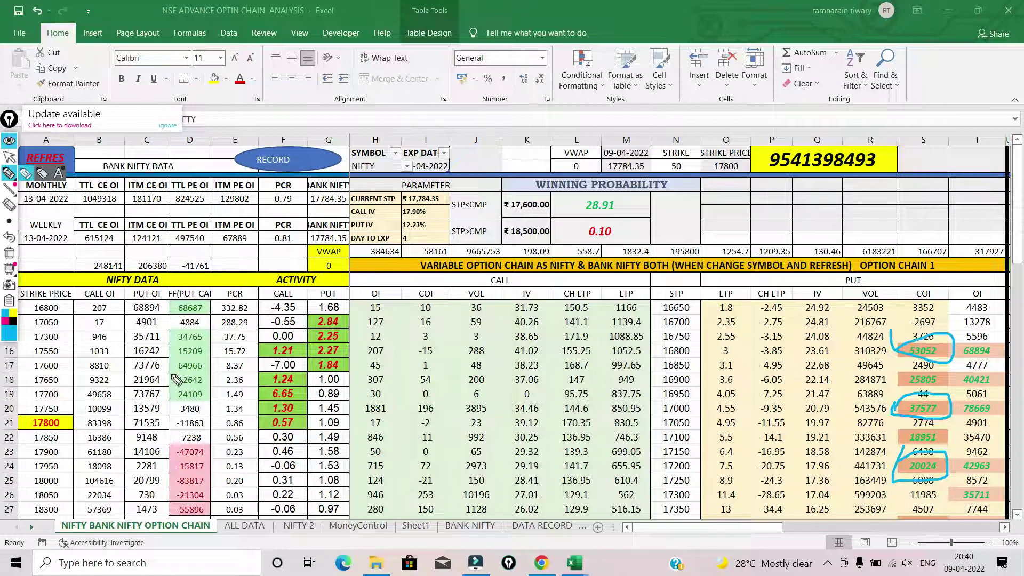
{"action": "left_click", "coordinate": [9, 253]}
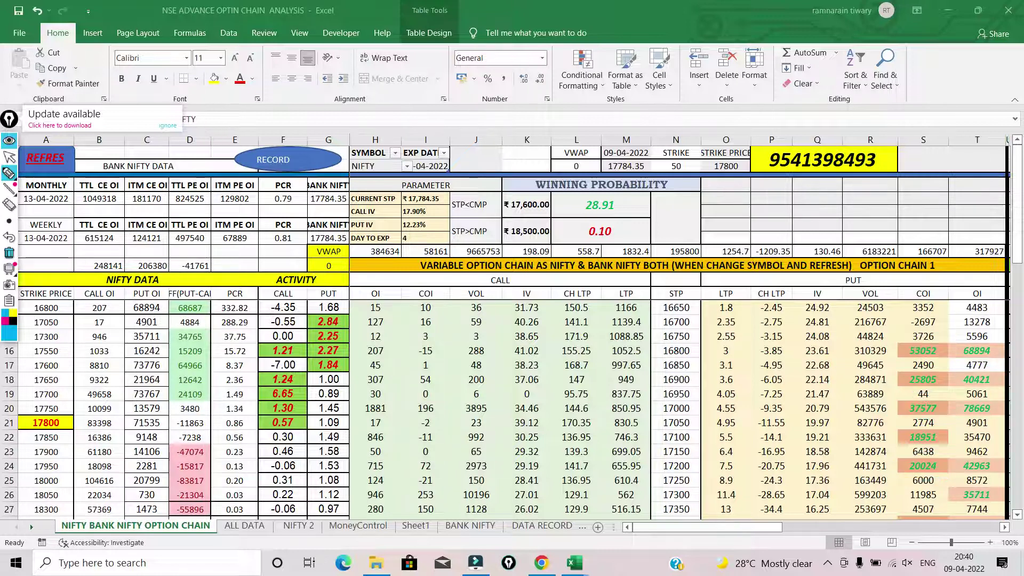
{"action": "left_click", "coordinate": [10, 160]}
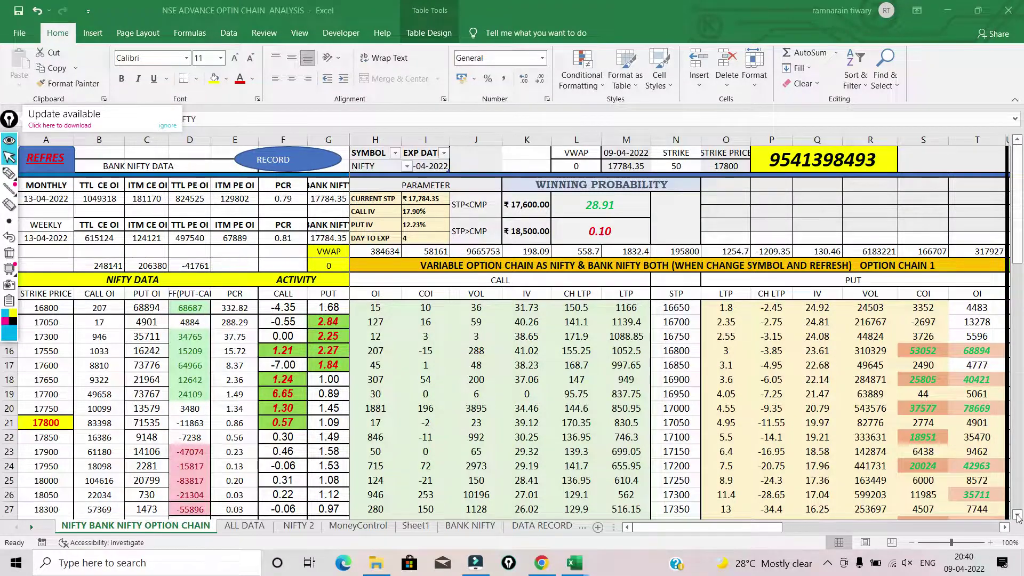
{"action": "left_click", "coordinate": [1018, 517]}
{"action": "left_click", "coordinate": [1017, 517]}
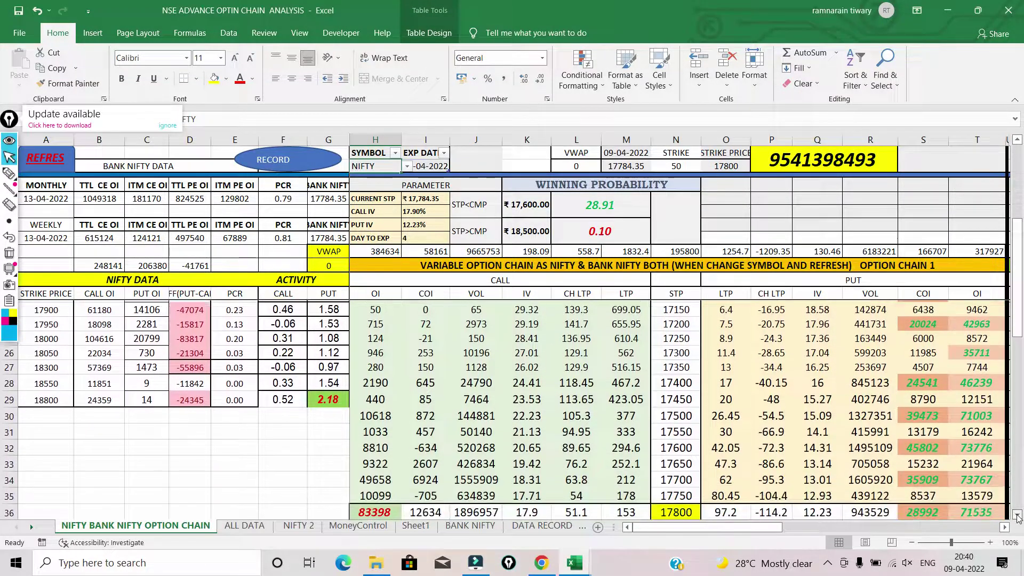
{"action": "left_click", "coordinate": [1018, 516]}
{"action": "left_click", "coordinate": [1017, 516]}
{"action": "left_click", "coordinate": [1018, 517]}
{"action": "left_click", "coordinate": [1018, 516]}
{"action": "left_click", "coordinate": [1017, 517]}
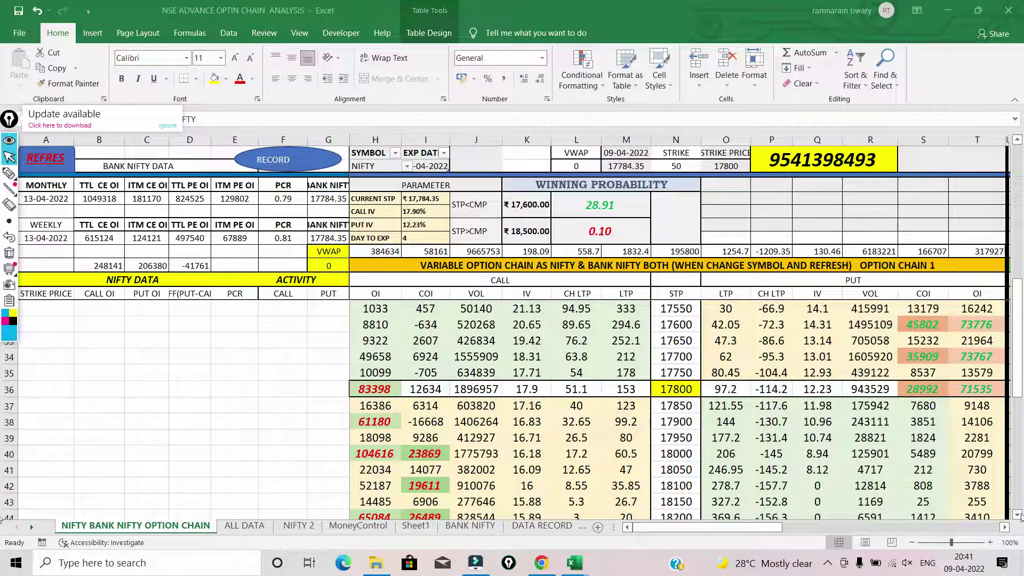
{"action": "scroll", "coordinate": [1019, 517], "scroll_direction": "down", "scroll_amount": 2}
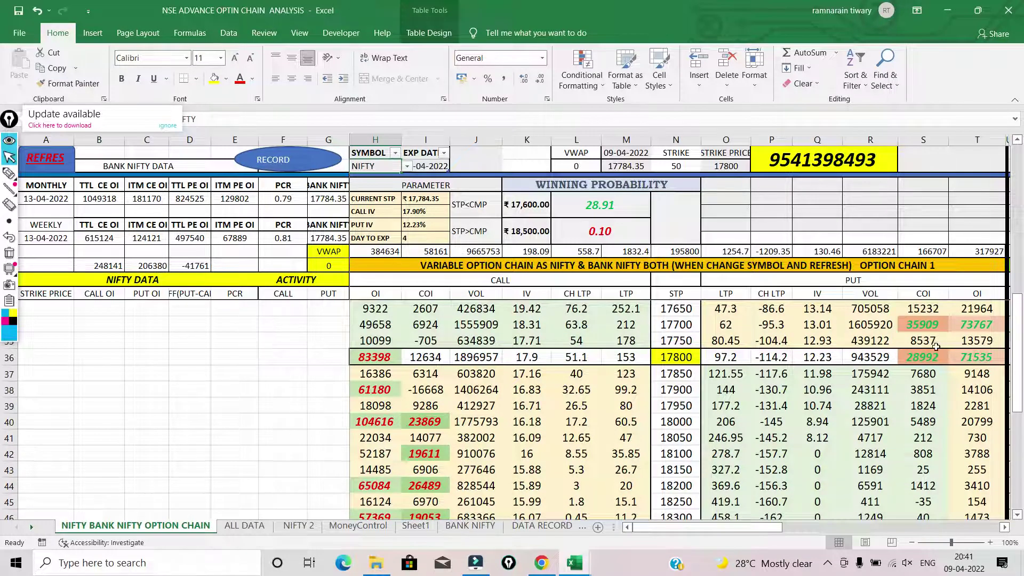
{"action": "mouse_move", "coordinate": [1019, 383]}
{"action": "left_mouse_down"}
{"action": "mouse_move", "coordinate": [1019, 262]}
{"action": "mouse_move", "coordinate": [1017, 312]}
{"action": "left_mouse_up"}
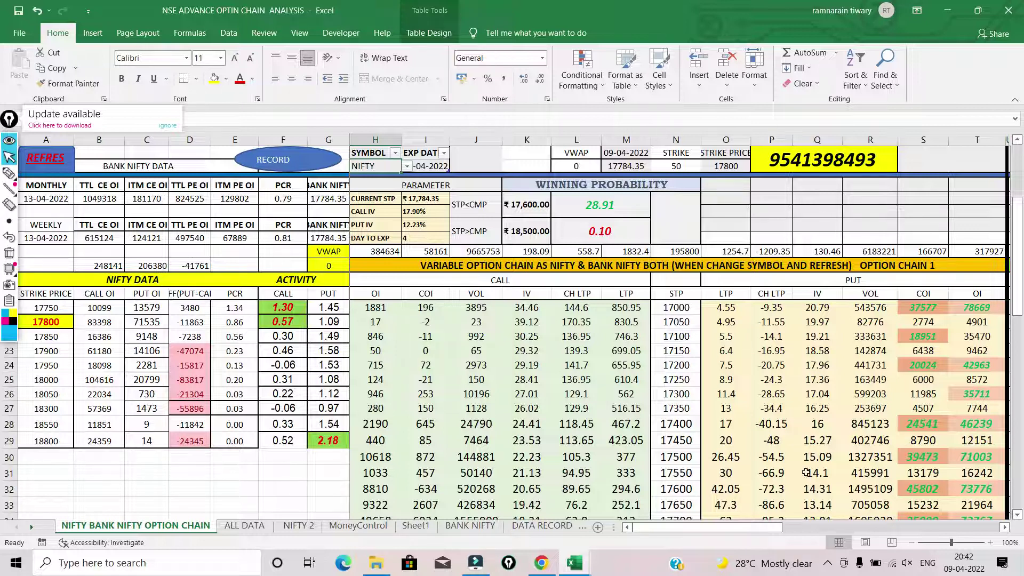
{"action": "mouse_move", "coordinate": [574, 563]}
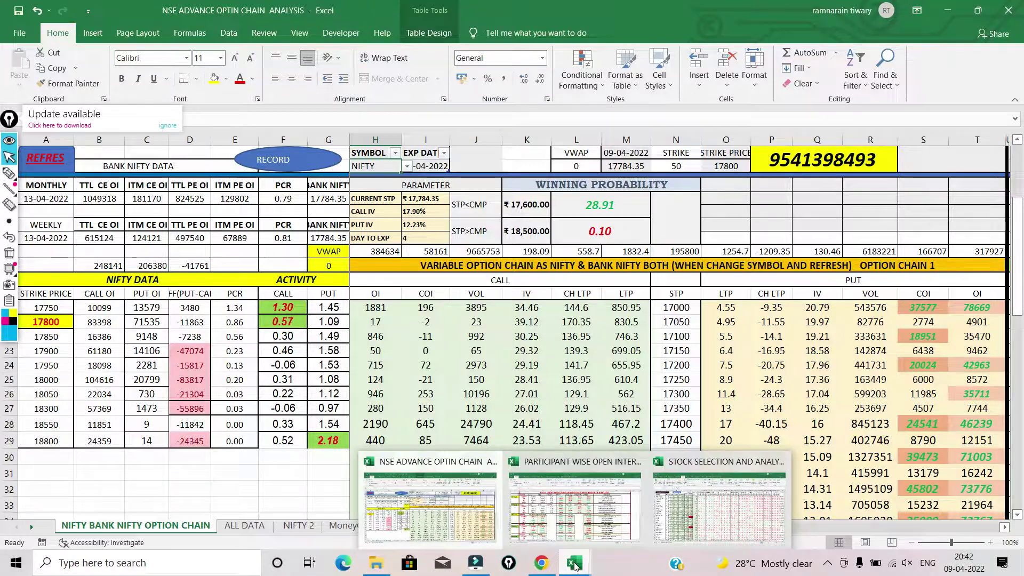
Bring up the Stock Selection workbook and apply the 15%FROM LOW STOCKS macro, leaving 8 of 1855 stocks
{"action": "left_click", "coordinate": [720, 502]}
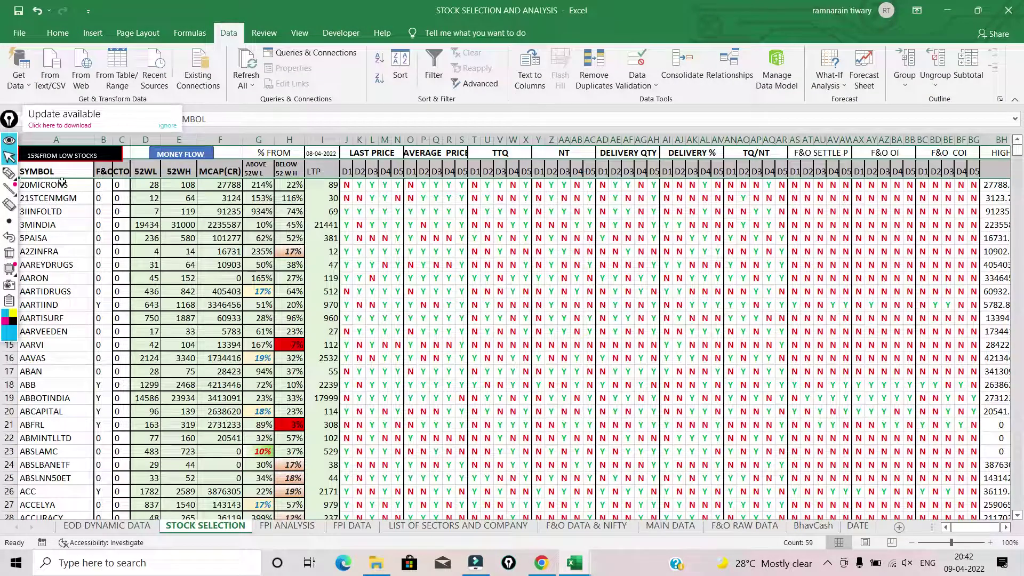
{"action": "left_click", "coordinate": [59, 154]}
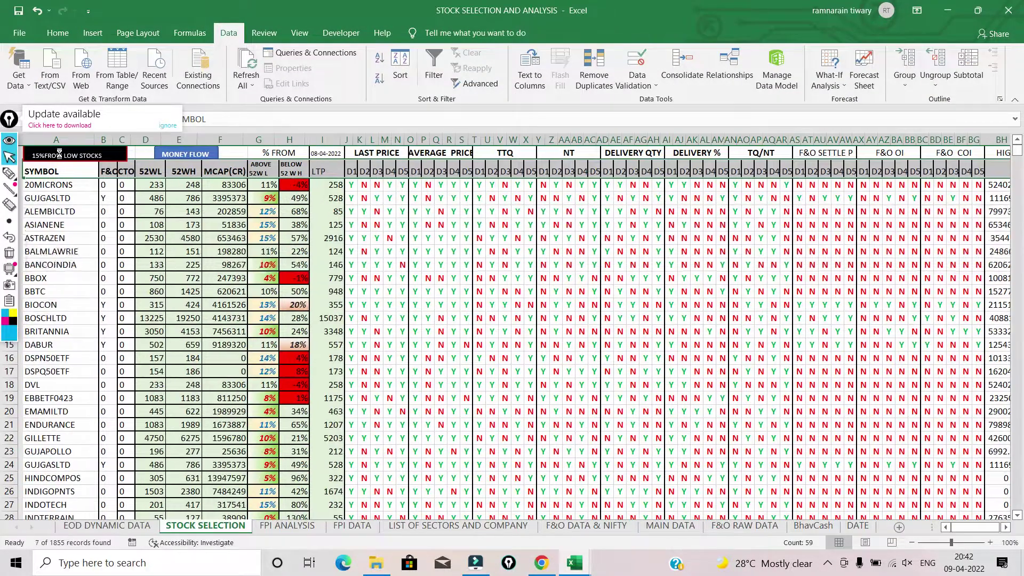
{"action": "left_click", "coordinate": [136, 336]}
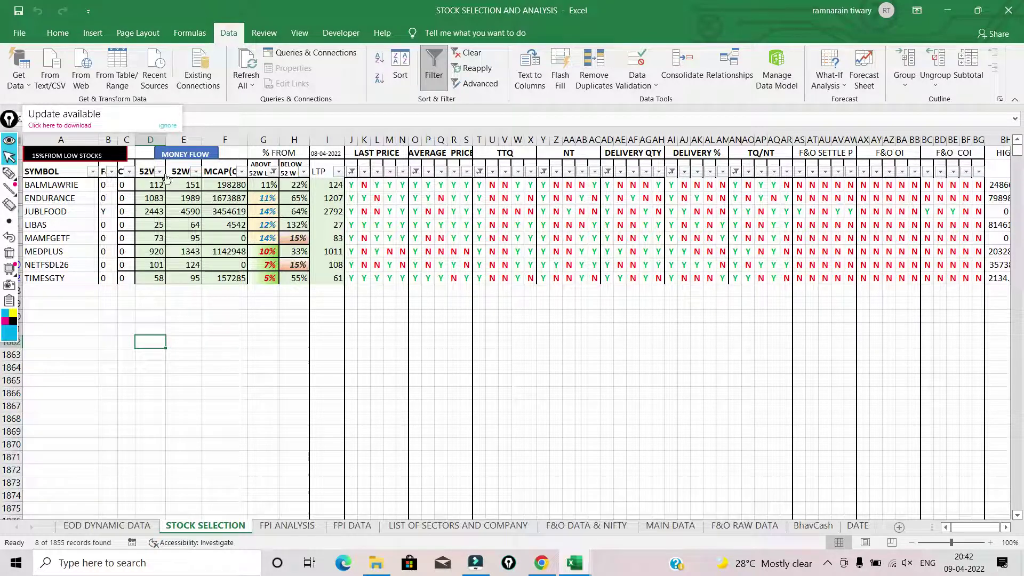
Run the MONEY FLOW macro to leave 6 of 1855 stocks, EIFFL and HDFC through REMSONSIND
{"action": "left_click", "coordinate": [199, 154]}
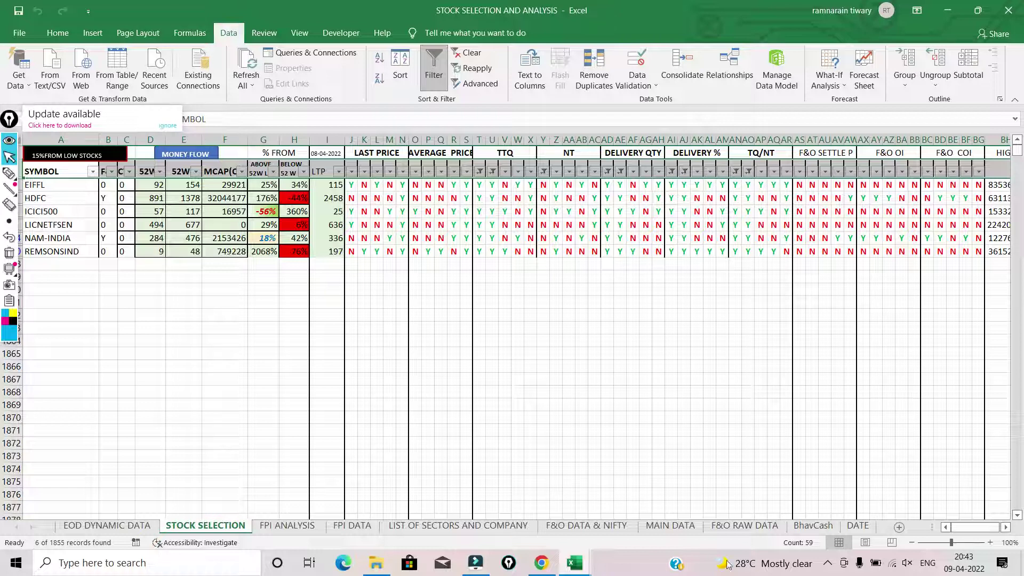
{"action": "left_click", "coordinate": [826, 565]}
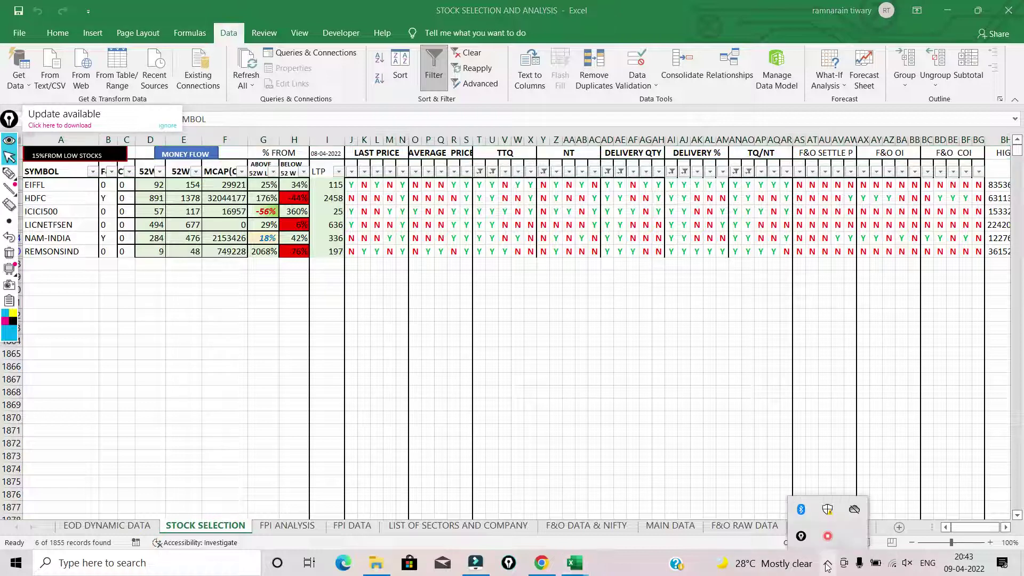